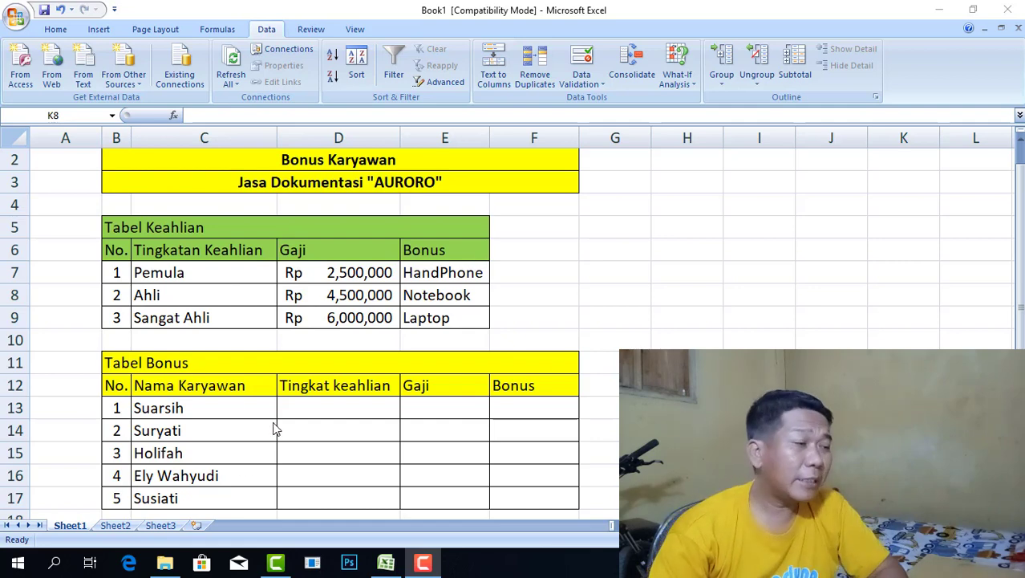
Set the data validation of the Tingkat keahlian cells D13:D17 in Tabel Bonus to allow a List
left_click(309, 408)
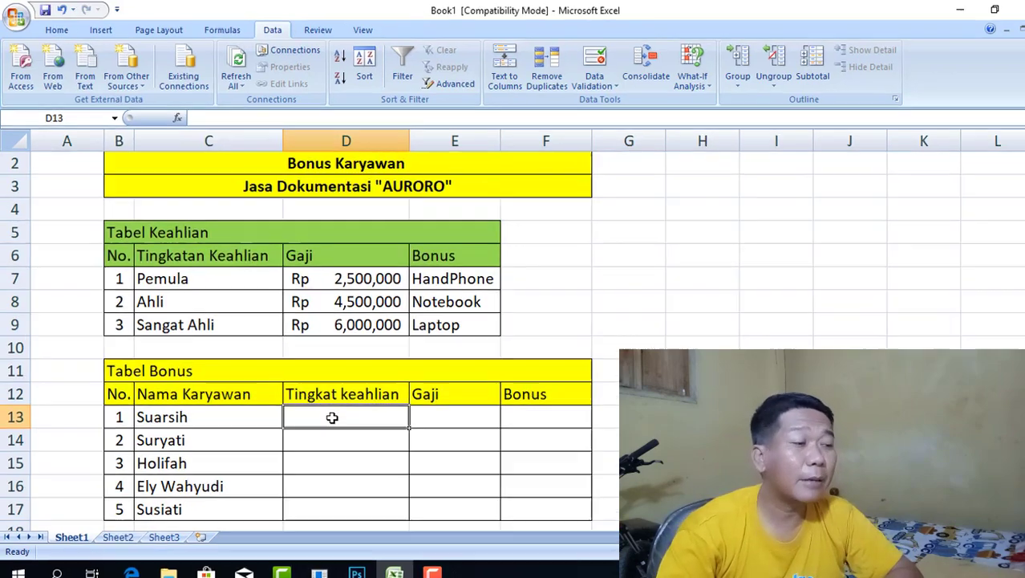
left_click_drag(325, 409, 332, 494)
left_click_drag(365, 545, 366, 544)
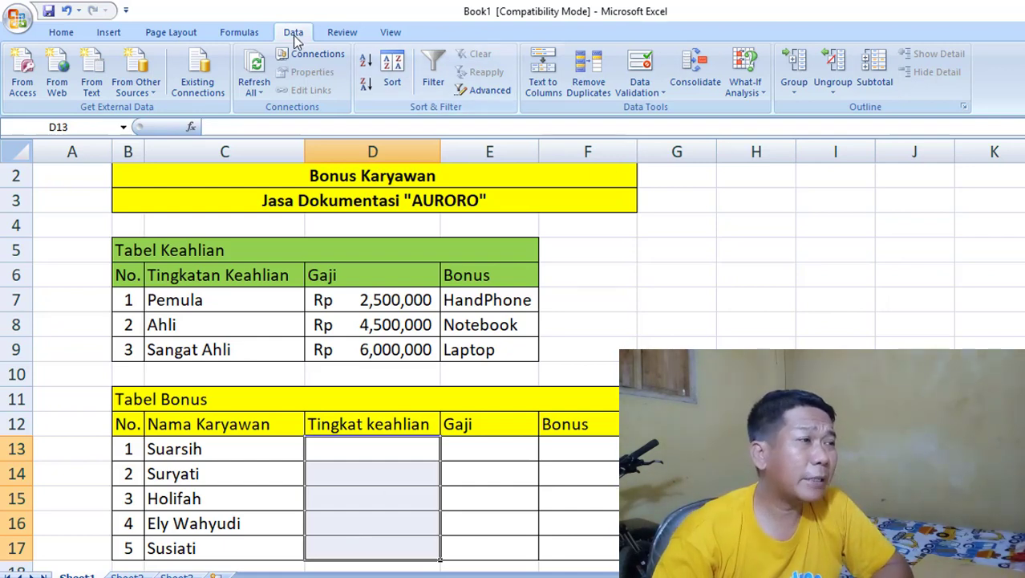
left_click(662, 93)
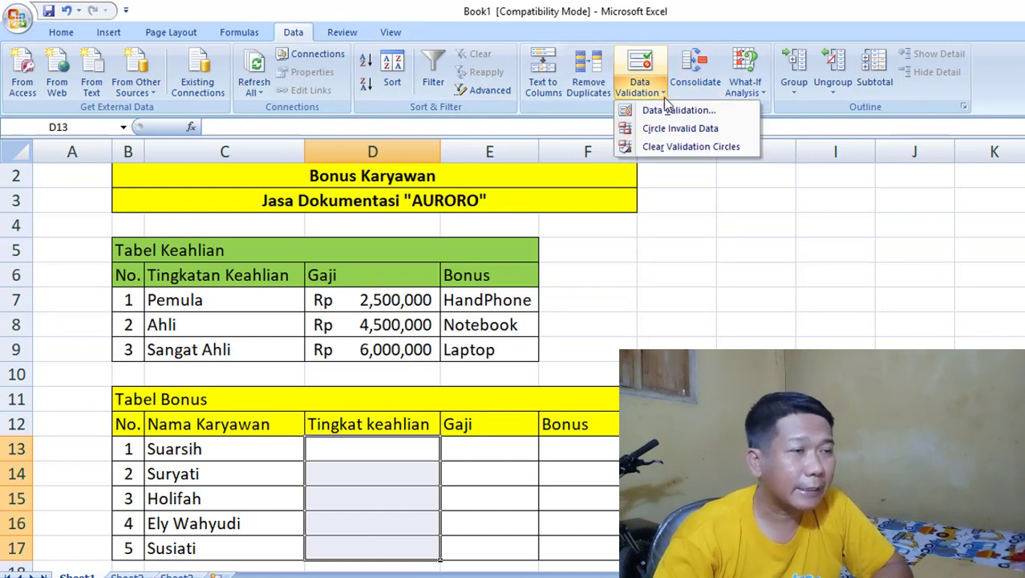
left_click(668, 112)
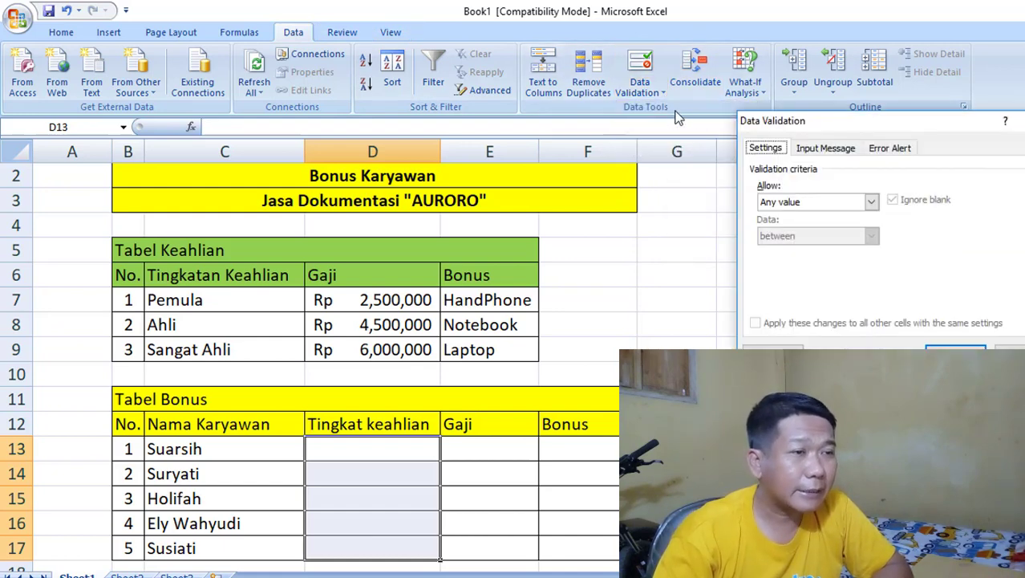
left_click_drag(850, 133, 714, 136)
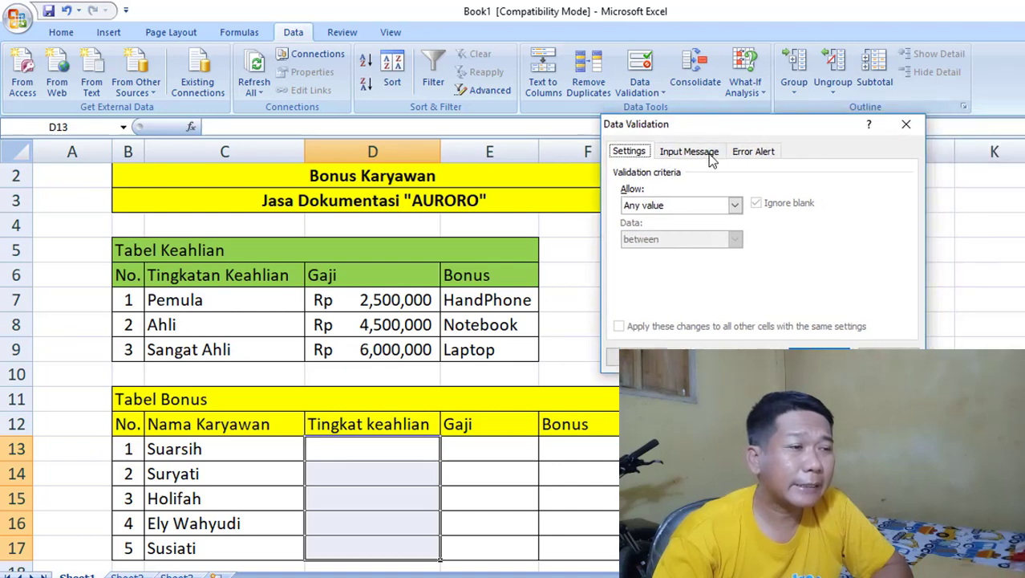
left_click(736, 207)
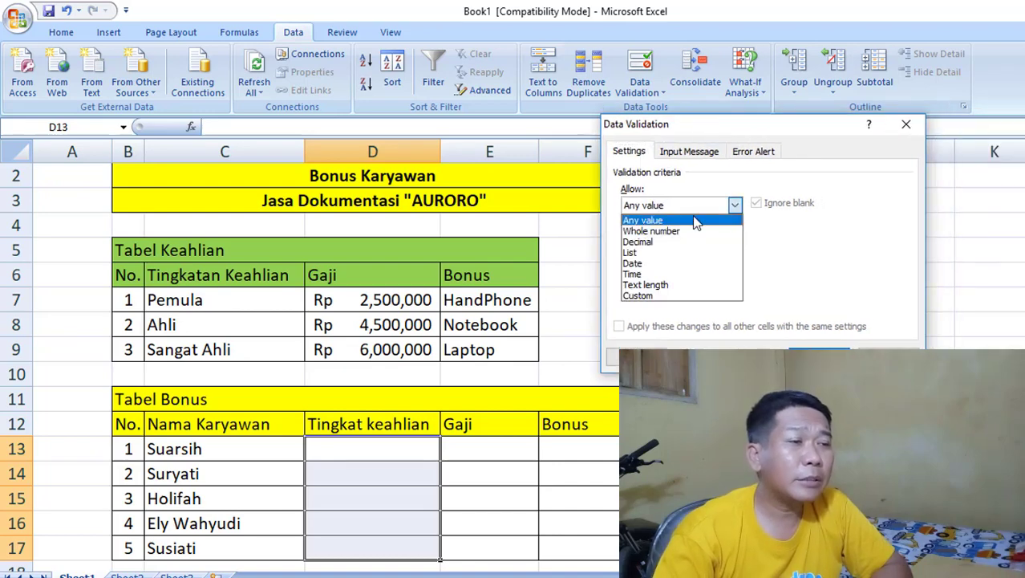
left_click(652, 253)
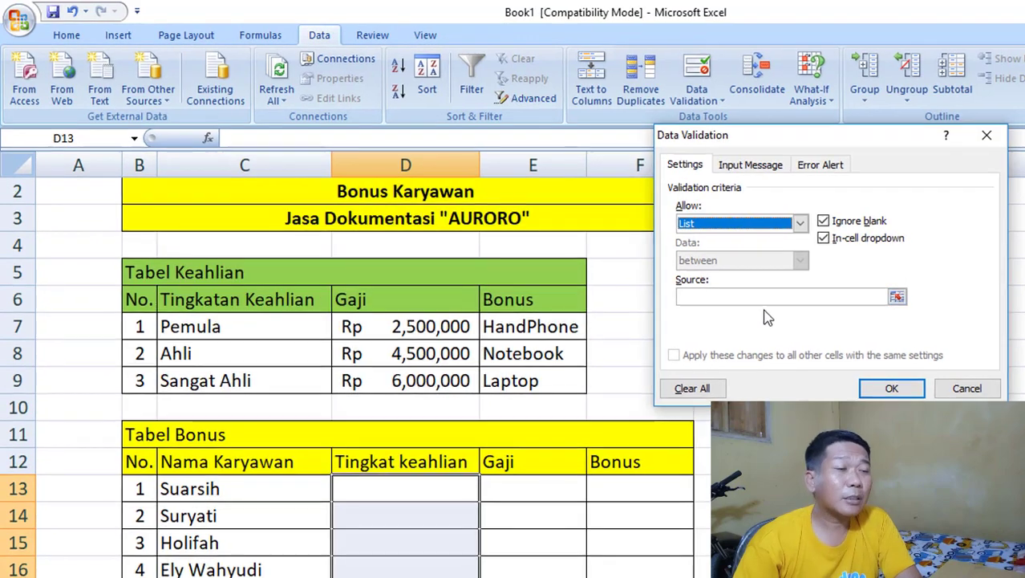
Use the skill levels in C7:C9 of Tabel Keahlian as the list source and apply the validation
left_click(897, 299)
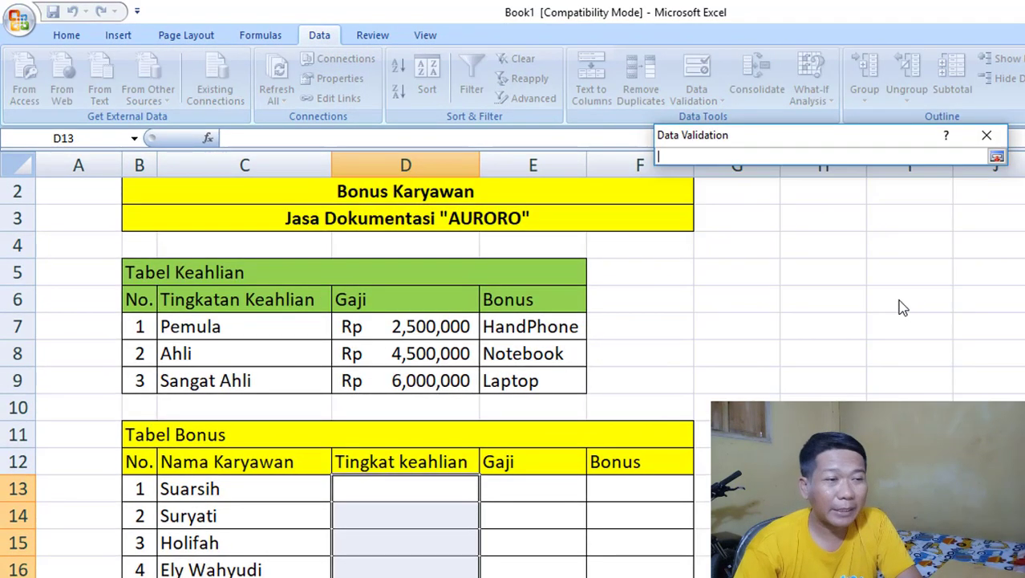
left_click(279, 329)
left_click_drag(279, 335, 284, 374)
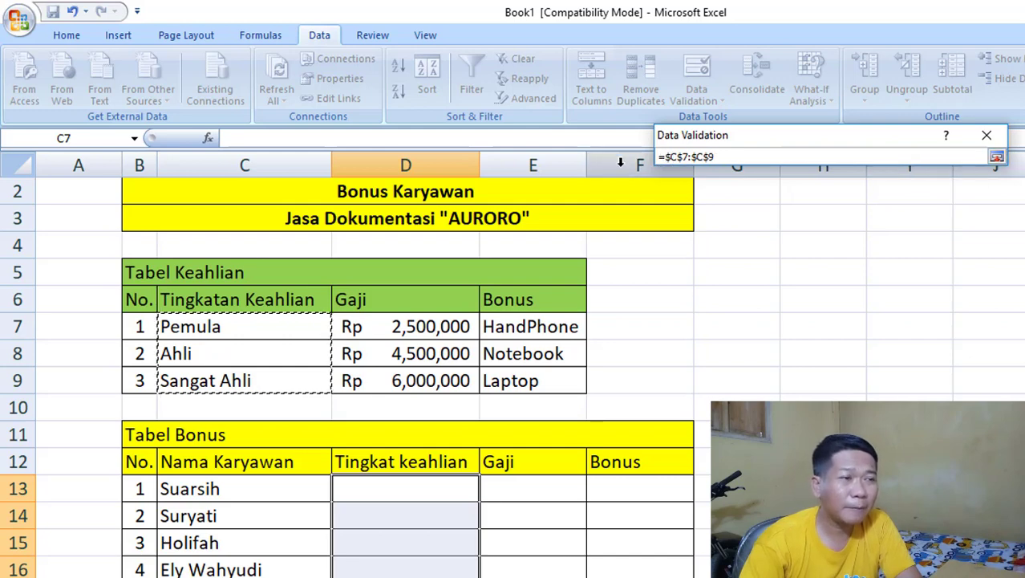
left_click(996, 157)
left_click(897, 390)
Choose Pemula from the validation list as the skill level in D13
left_click(448, 496)
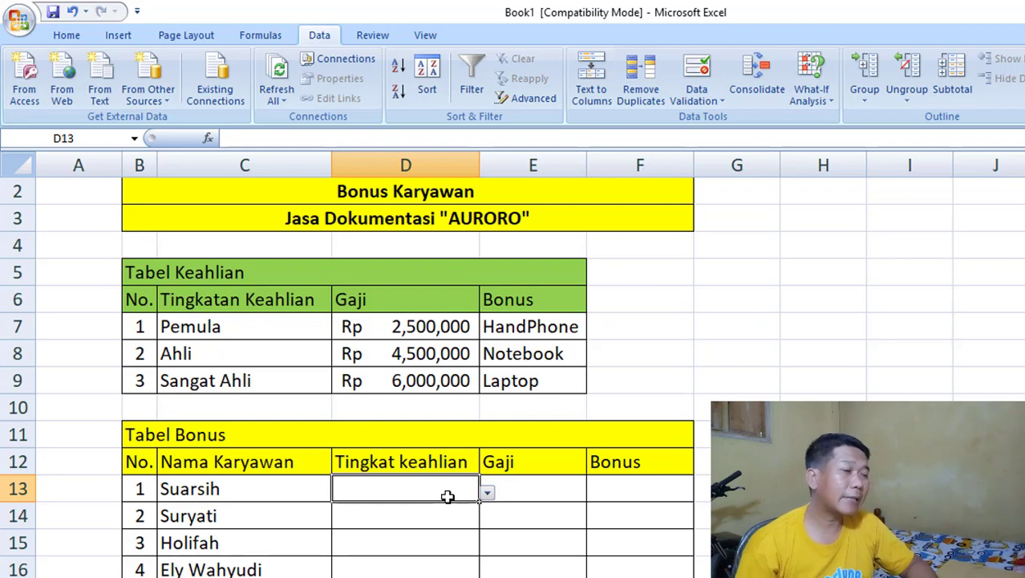
left_click(487, 493)
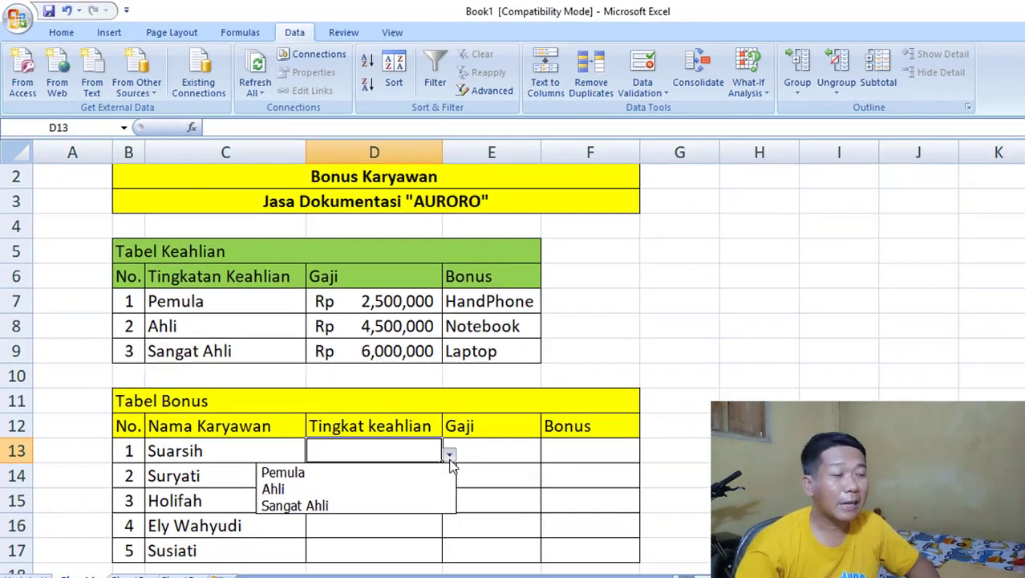
left_click(492, 533)
left_click(409, 480)
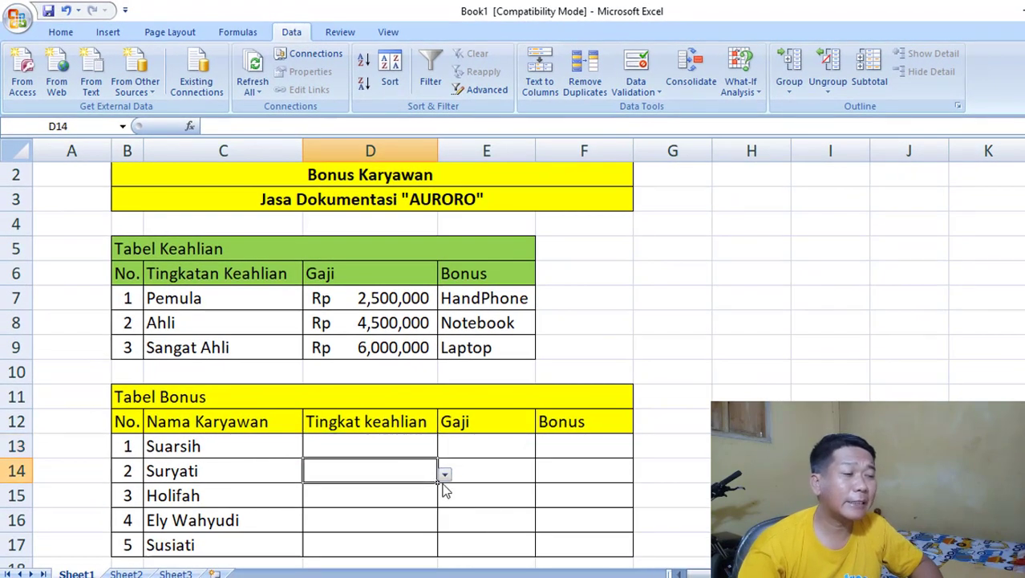
left_click(419, 454)
left_click(444, 449)
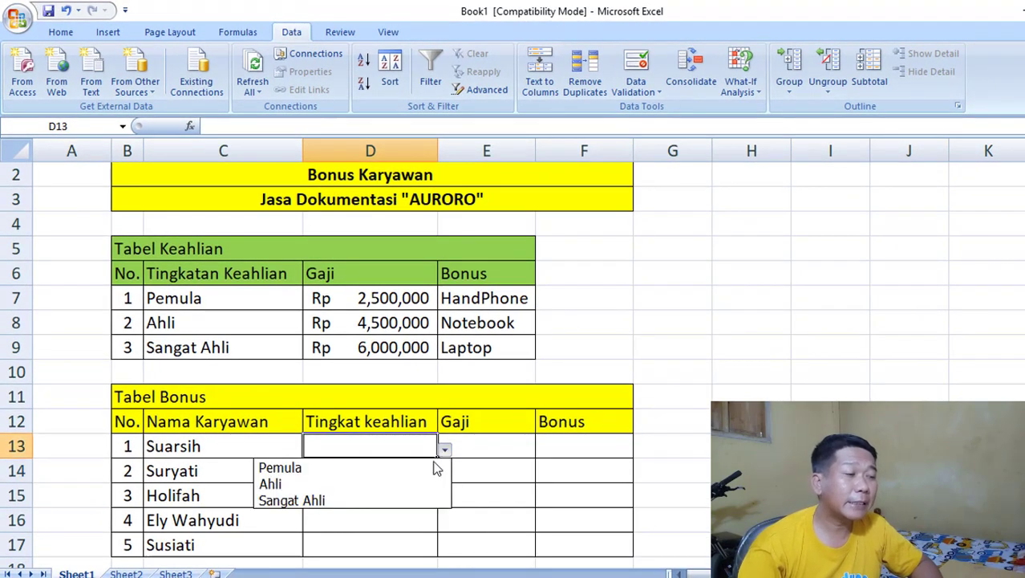
left_click(425, 471)
Choose Ahli as the skill level in D14 and Sangat Ahli in D15 from their validation lists
left_click(425, 471)
left_click(444, 474)
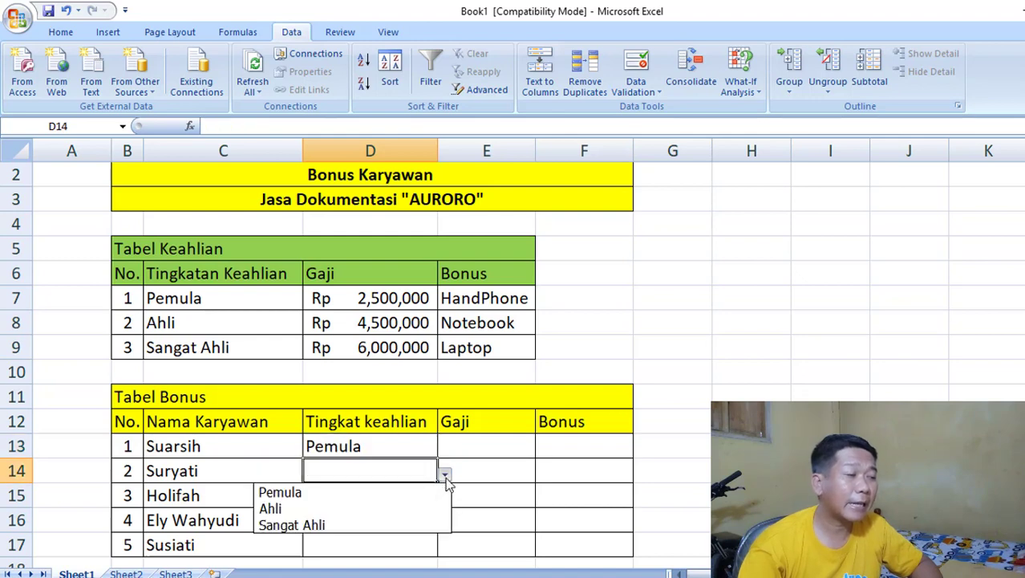
left_click(395, 508)
left_click(424, 499)
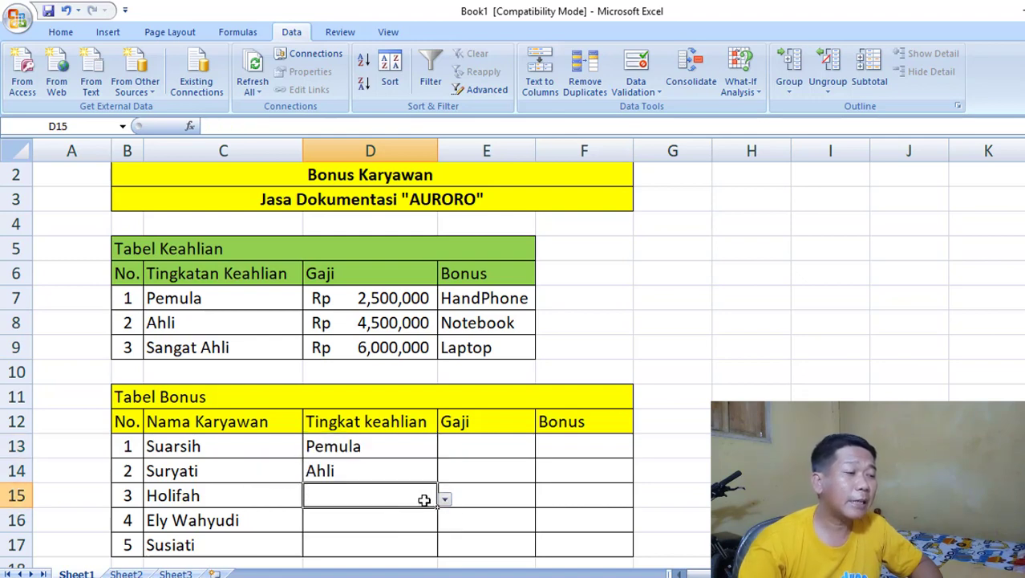
left_click(444, 499)
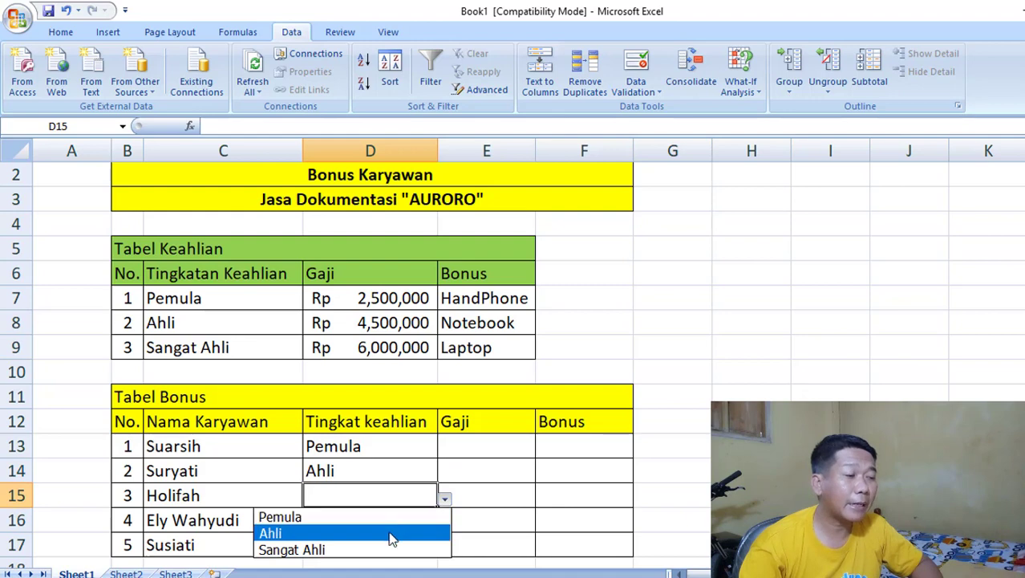
left_click(394, 549)
Choose Pemula as the skill level in D16 and Sangat Ahli in D17 from their validation lists
left_click(390, 520)
left_click(444, 523)
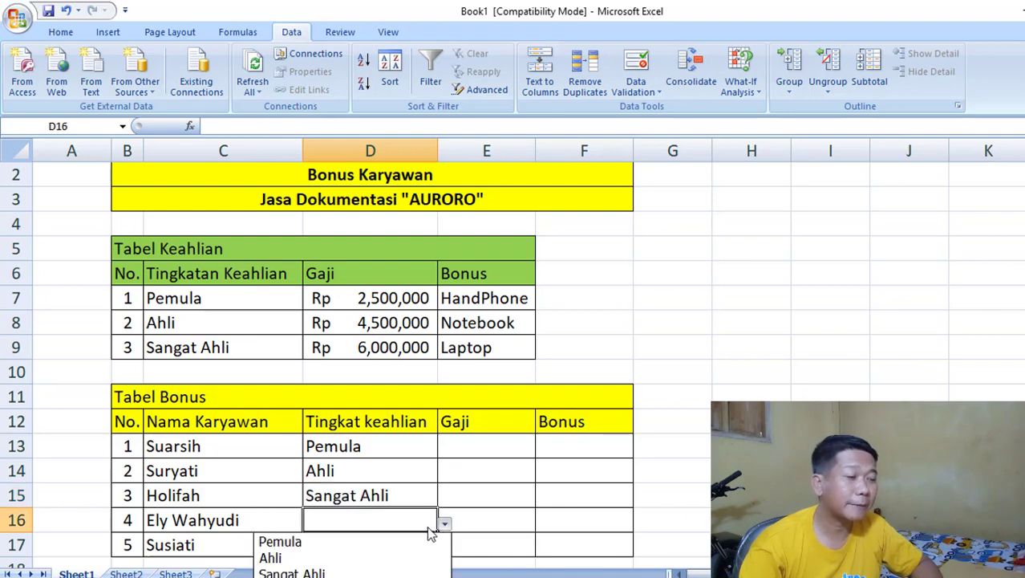
left_click(401, 543)
left_click(433, 548)
left_click(445, 548)
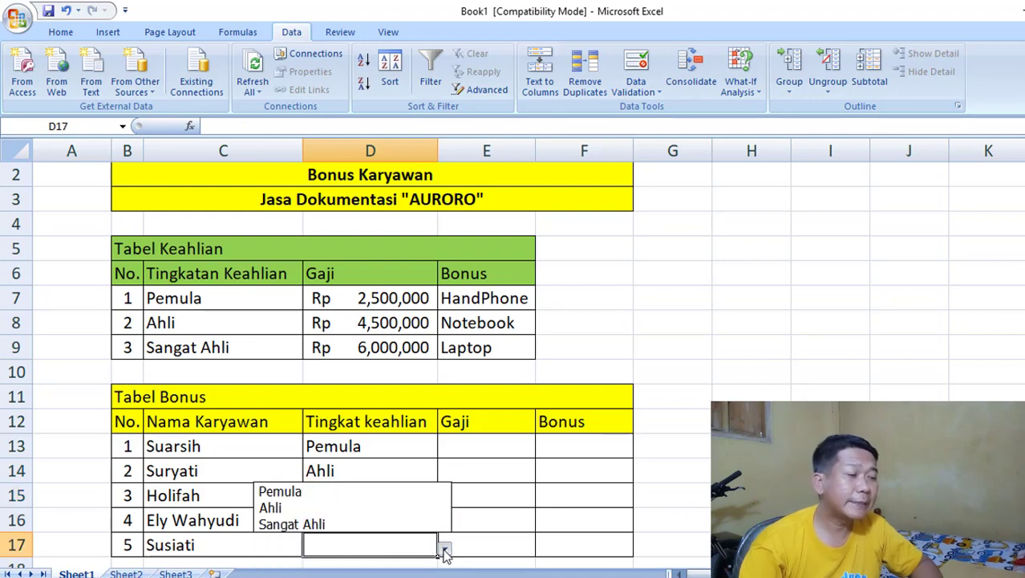
left_click(343, 524)
Name the Tabel Keahlian data range C7:E9 KEAHLIAN2 and check the list of defined names
left_click(491, 448)
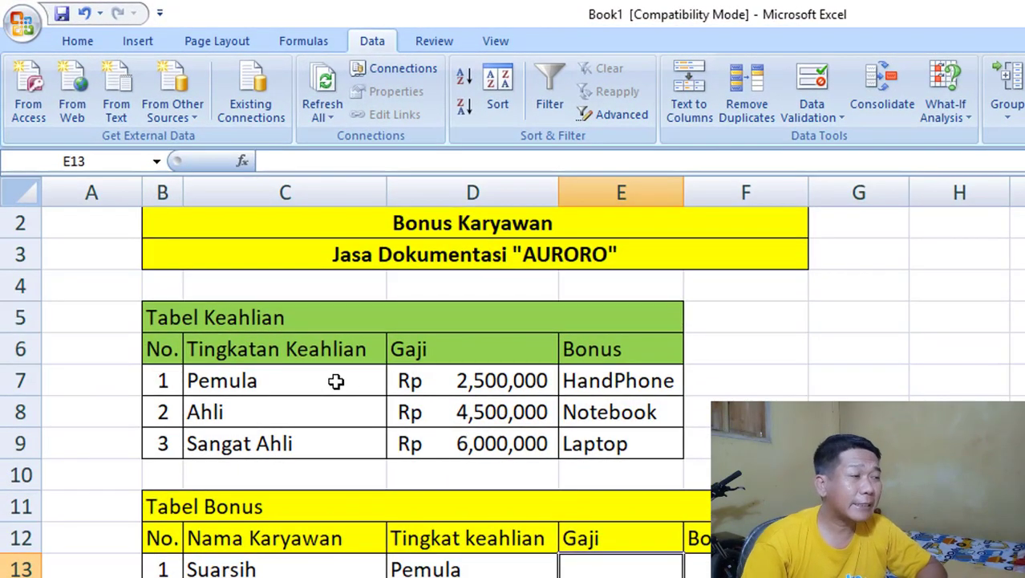
left_click(335, 381)
left_click_drag(335, 381, 622, 439)
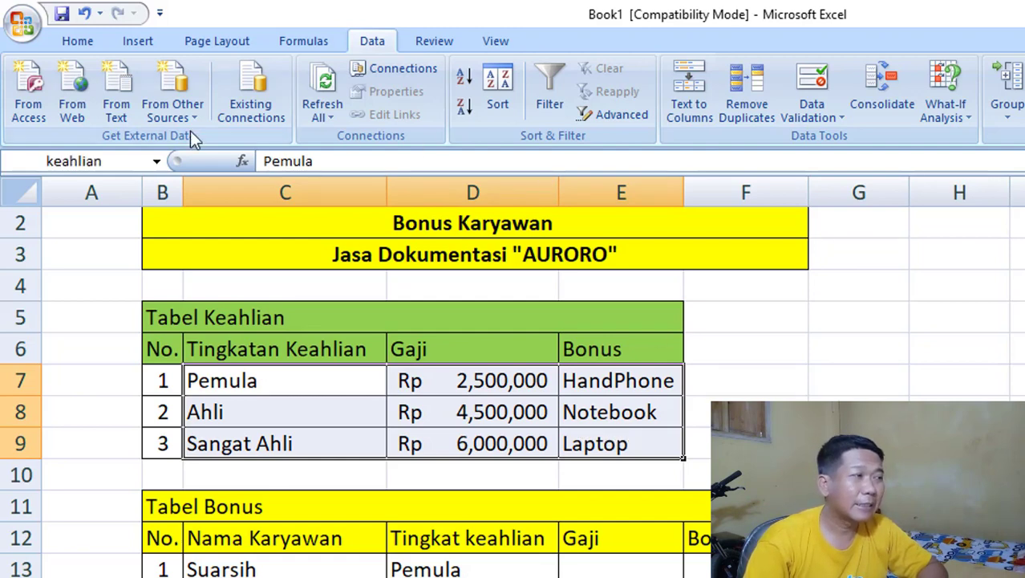
left_click(125, 161)
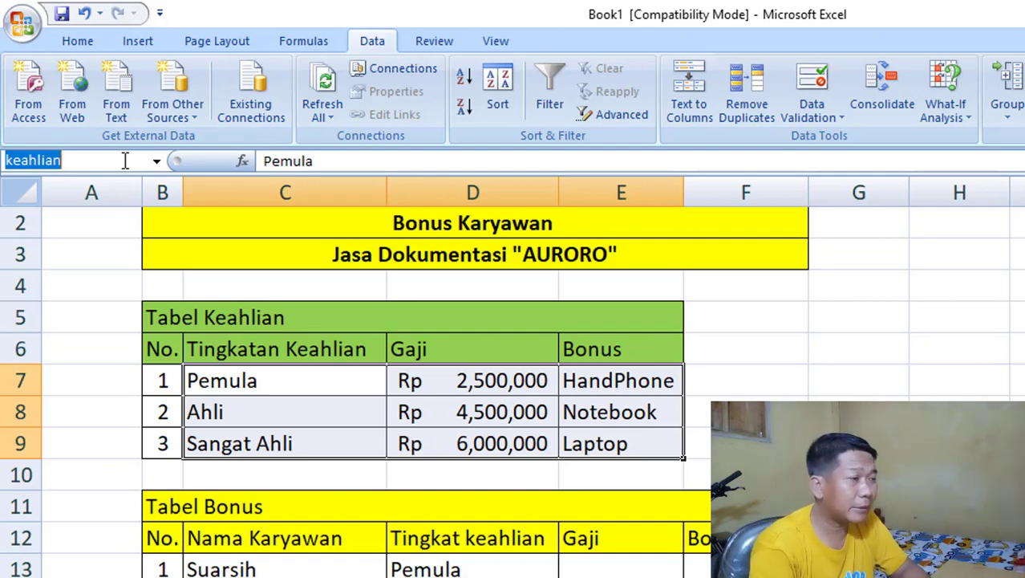
type("KEAH")
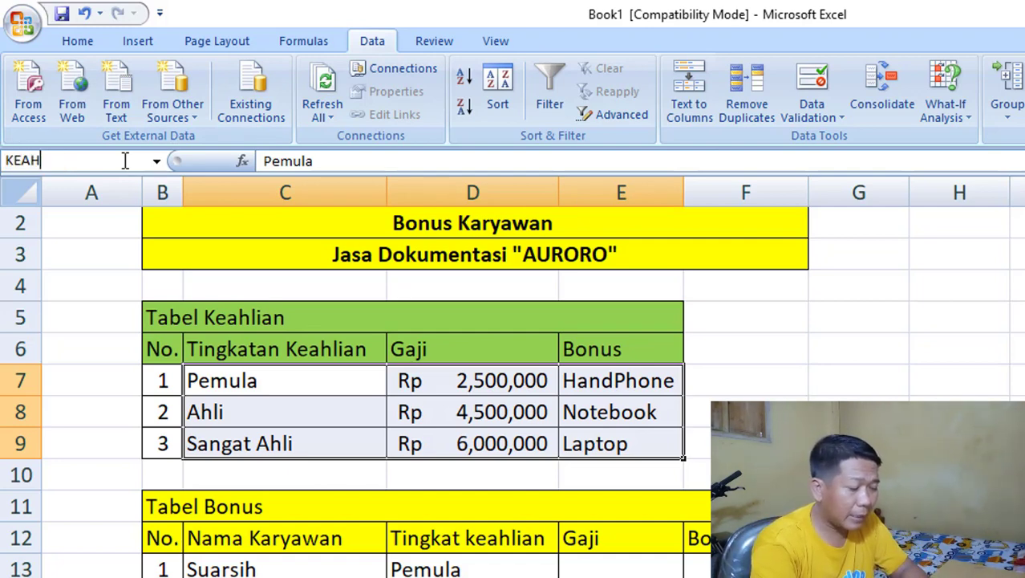
type("LIAN2")
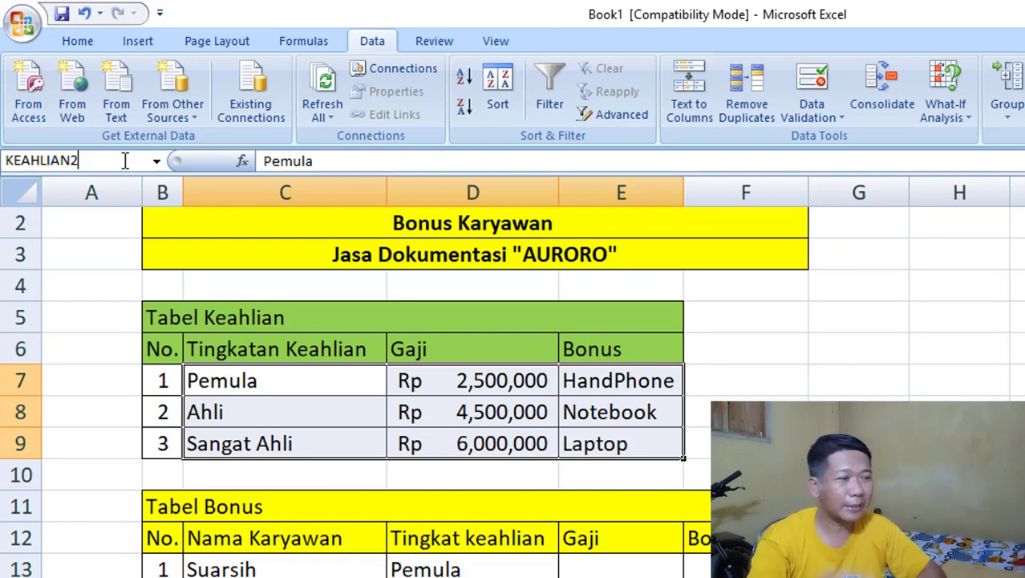
key("Return")
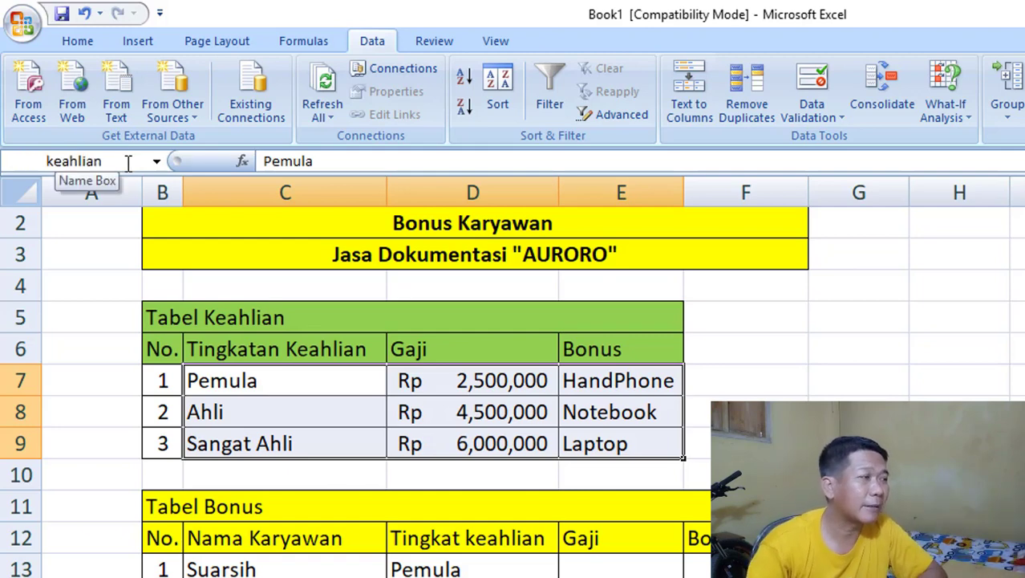
left_click(157, 161)
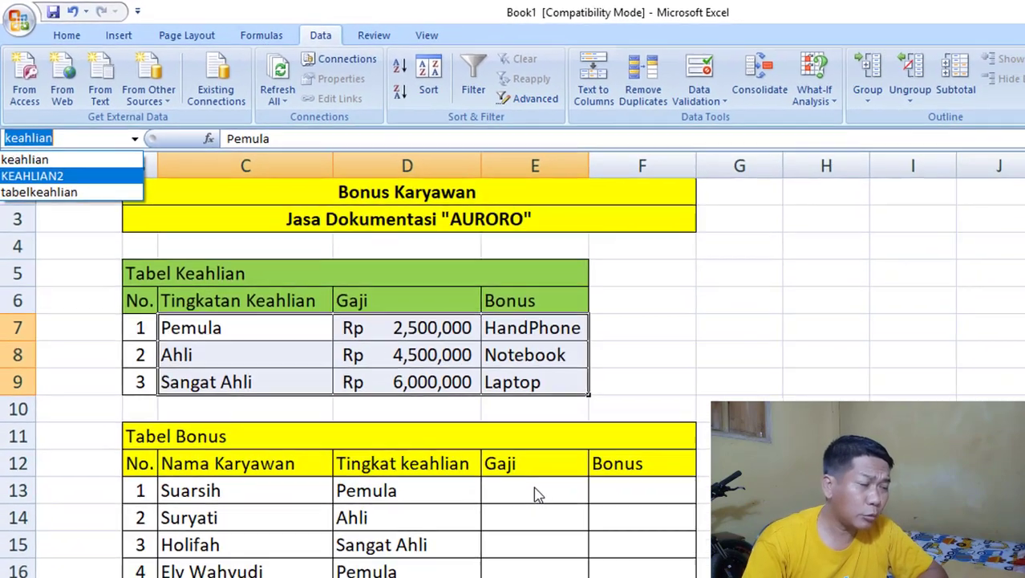
left_click(625, 573)
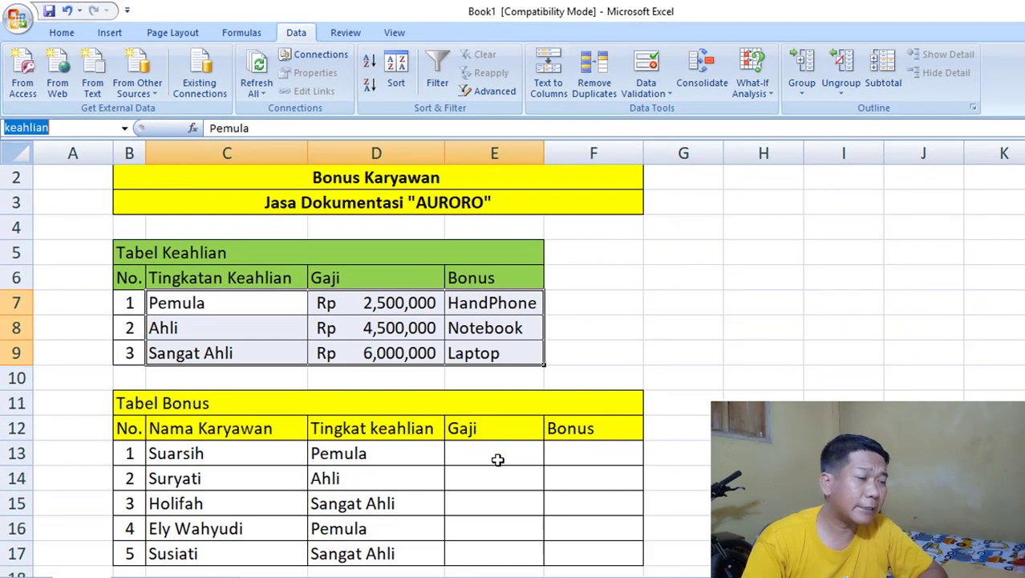
Start a VLOOKUP formula in Gaji cell E13 with the skill level in D13 as the lookup value
left_click(626, 574)
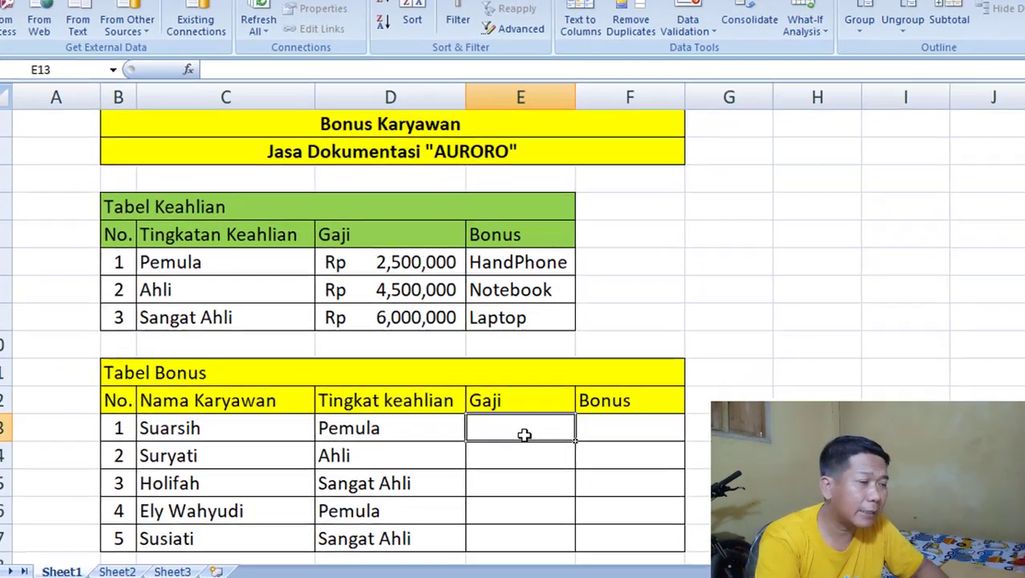
type("=")
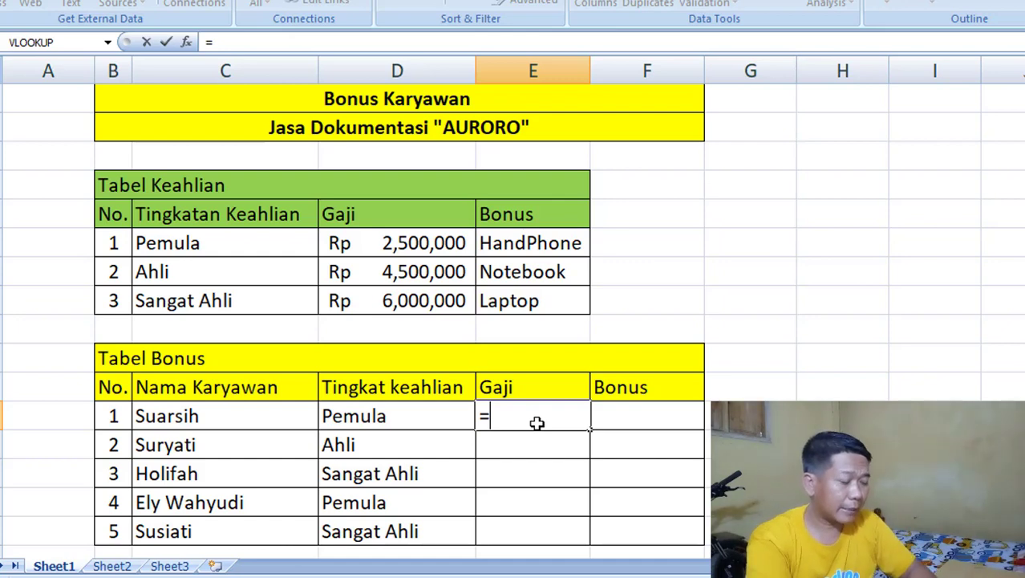
type("VLO")
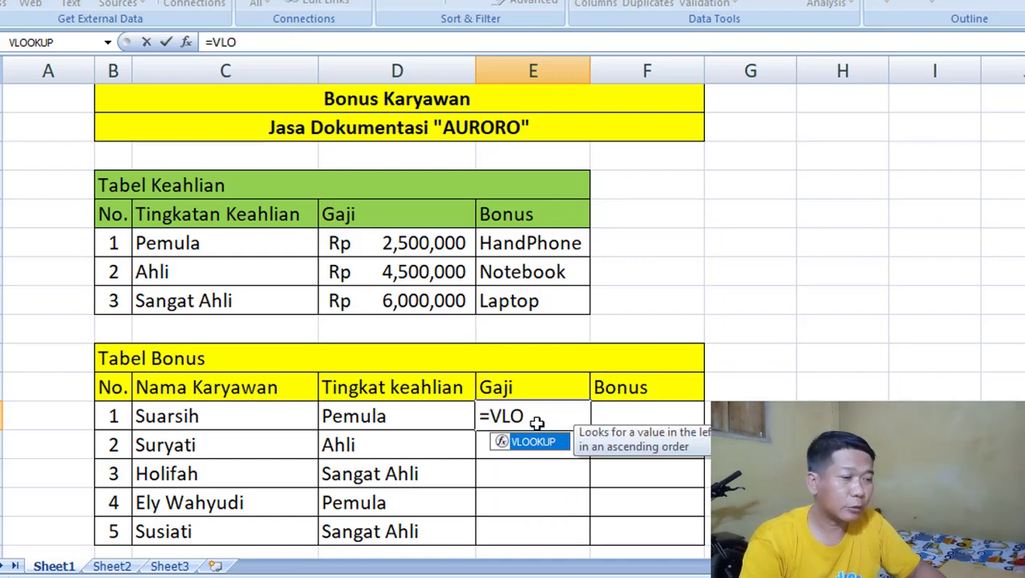
key("Tab")
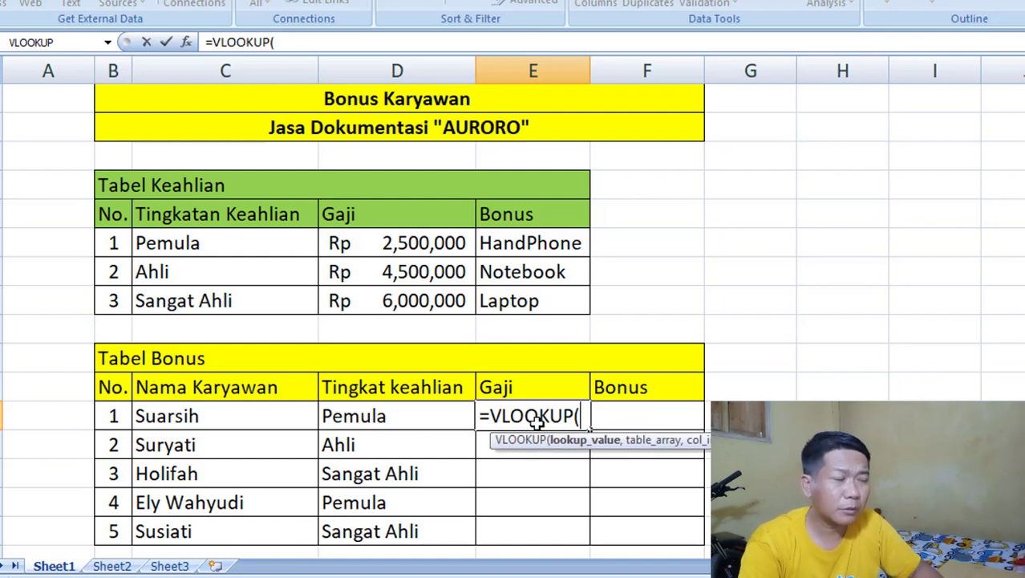
left_click(440, 415)
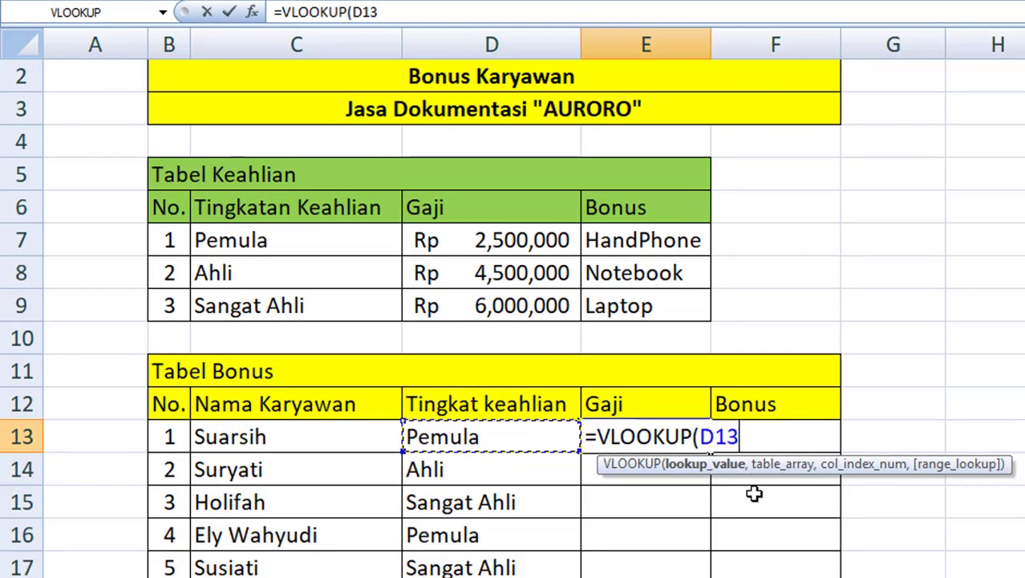
Add the named range KEAHLIAN2 as the table array of the VLOOKUP formula in E13
type(",")
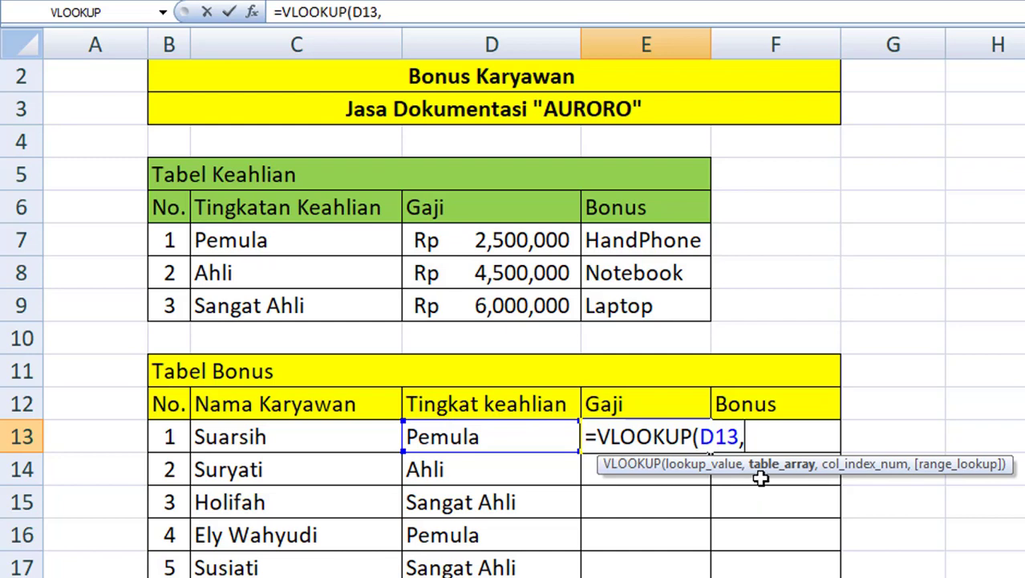
type("KKE")
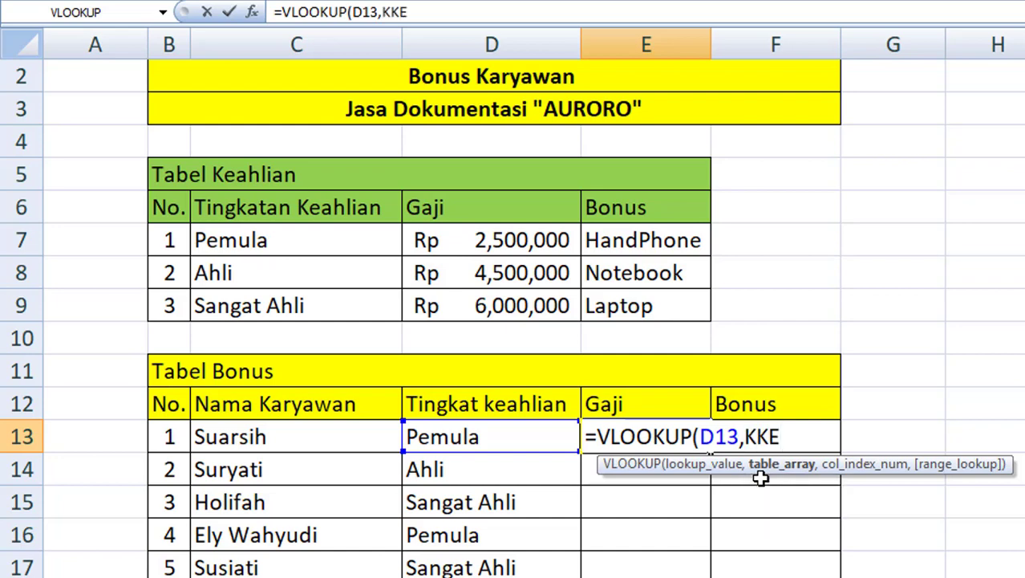
key("BackSpace")
key("BackSpace")
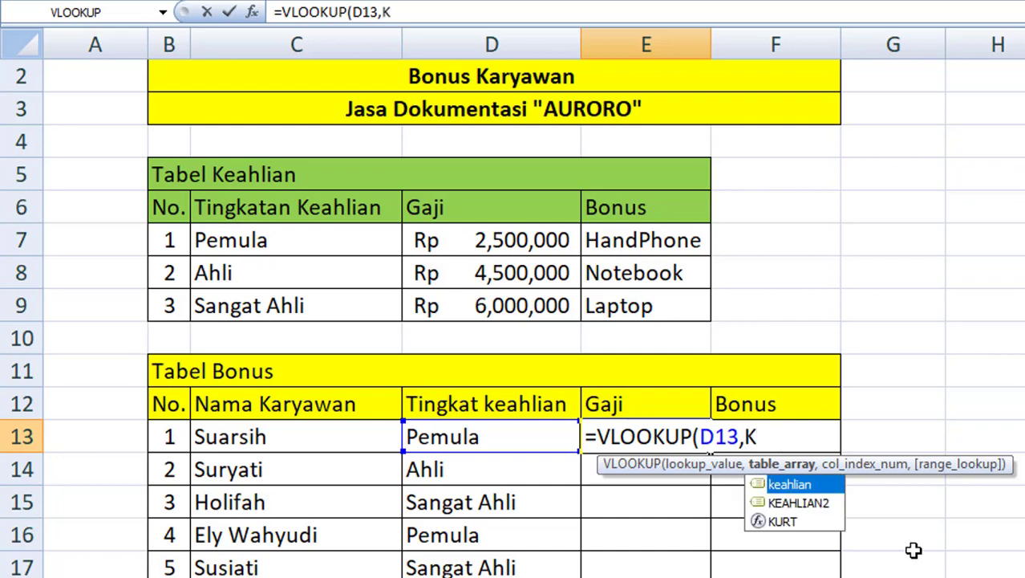
key("Down")
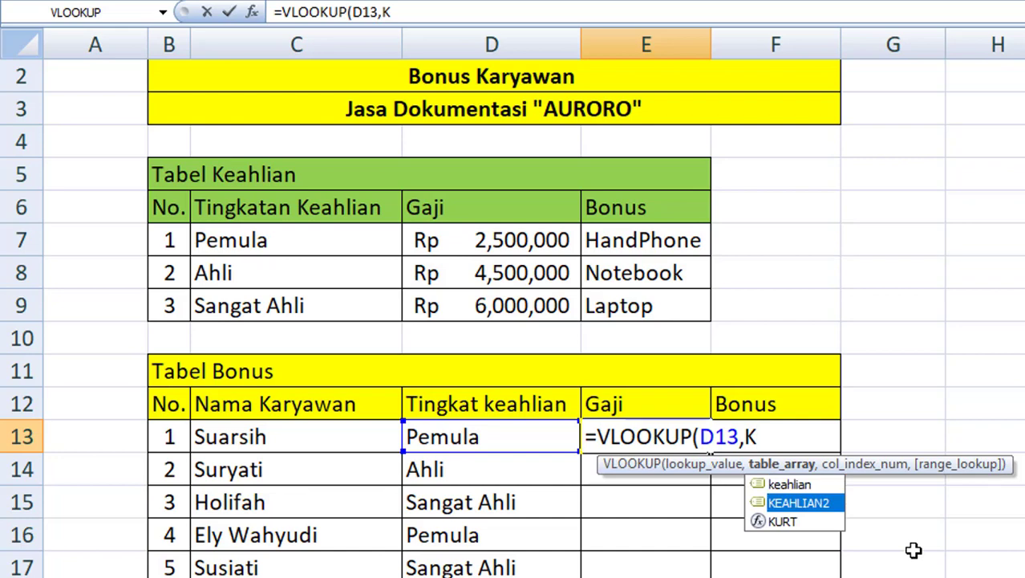
key("Tab")
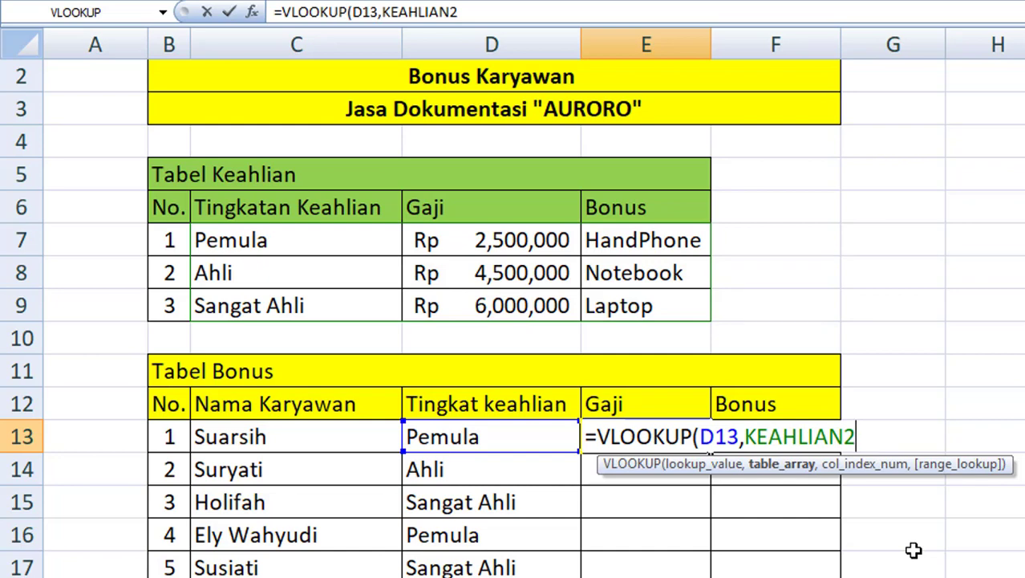
Complete the E13 VLOOKUP formula with column index 2 and FALSE for an exact match
type(",")
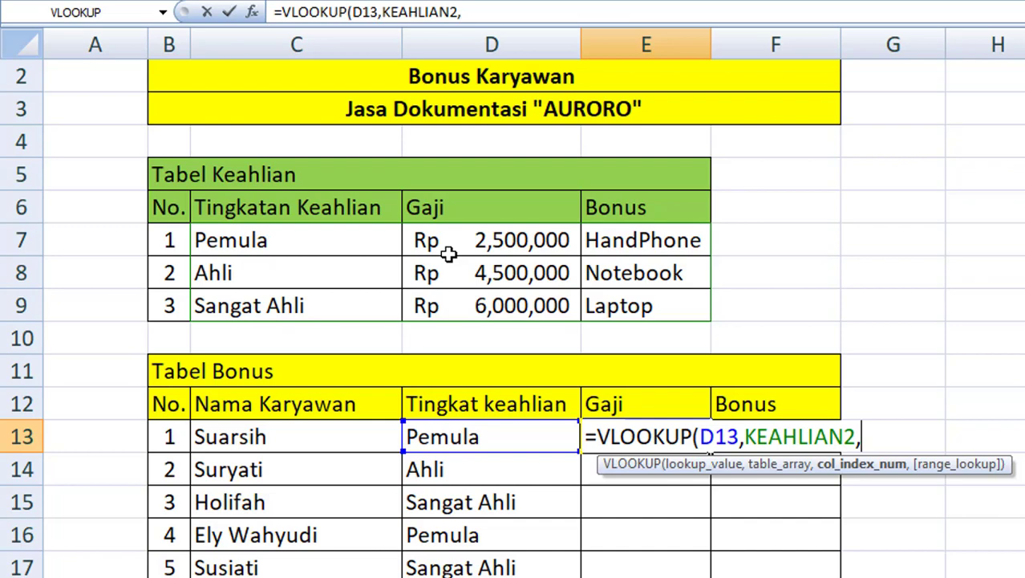
type("2")
type(",")
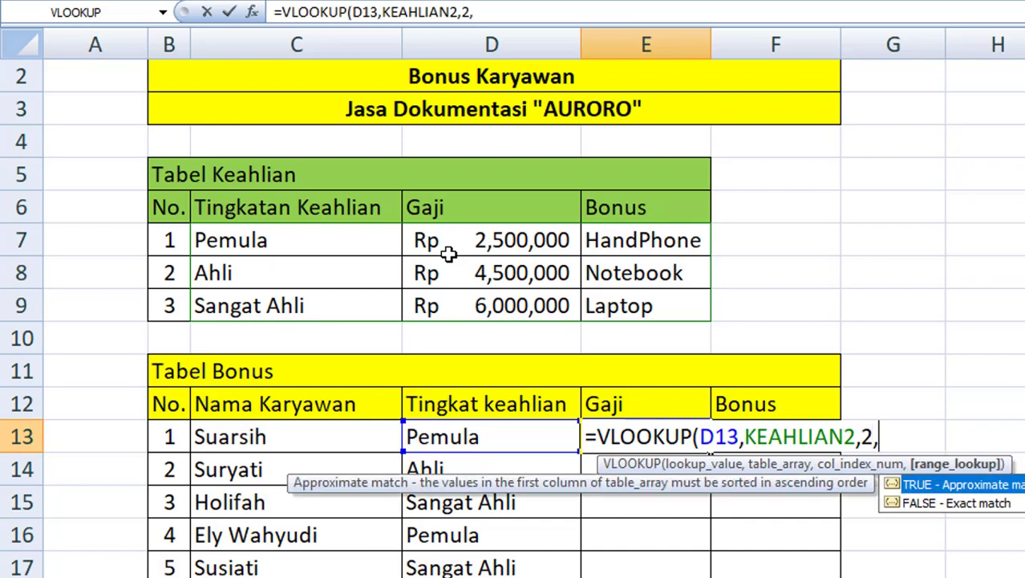
type("FA")
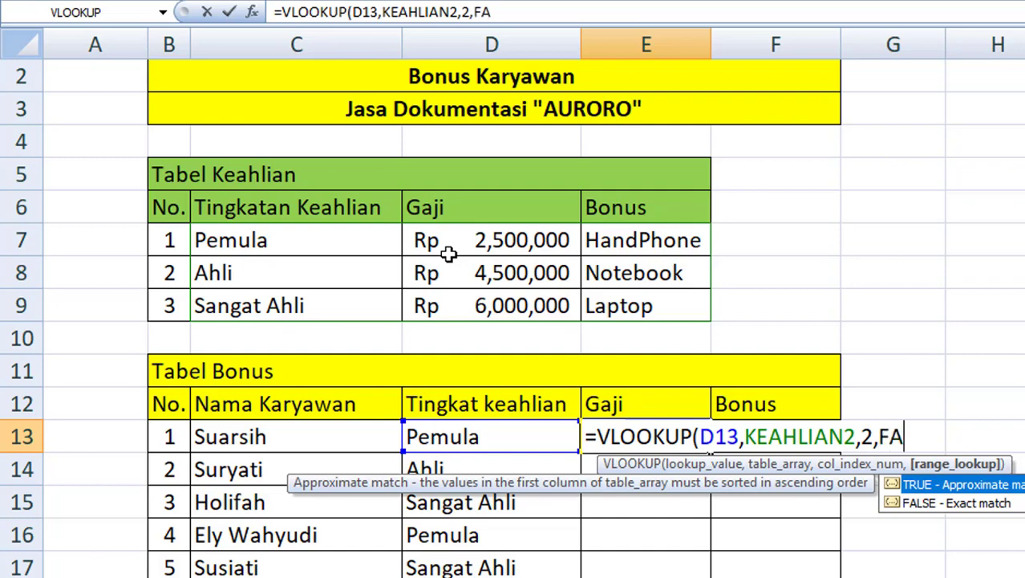
key("Tab")
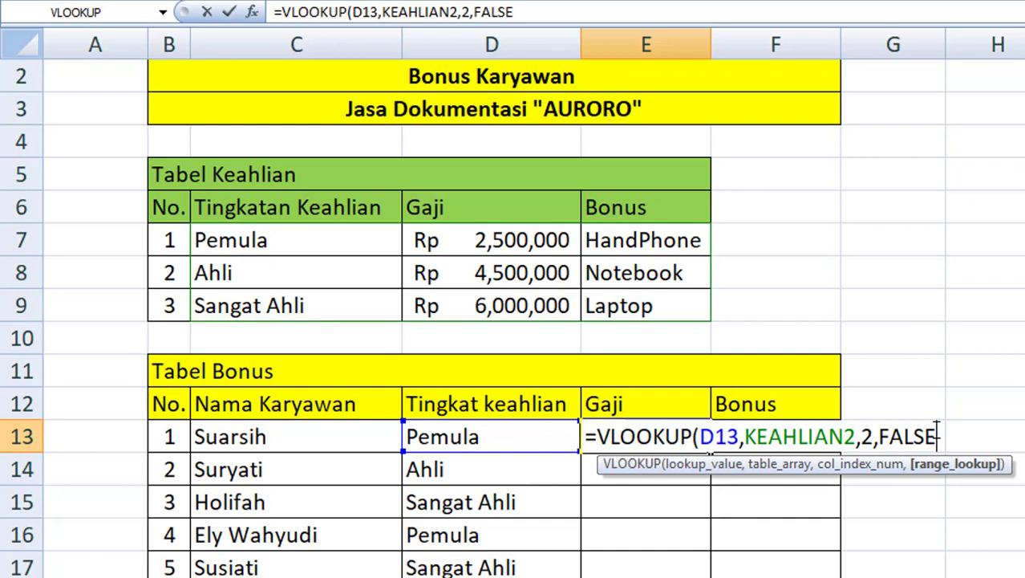
type(")")
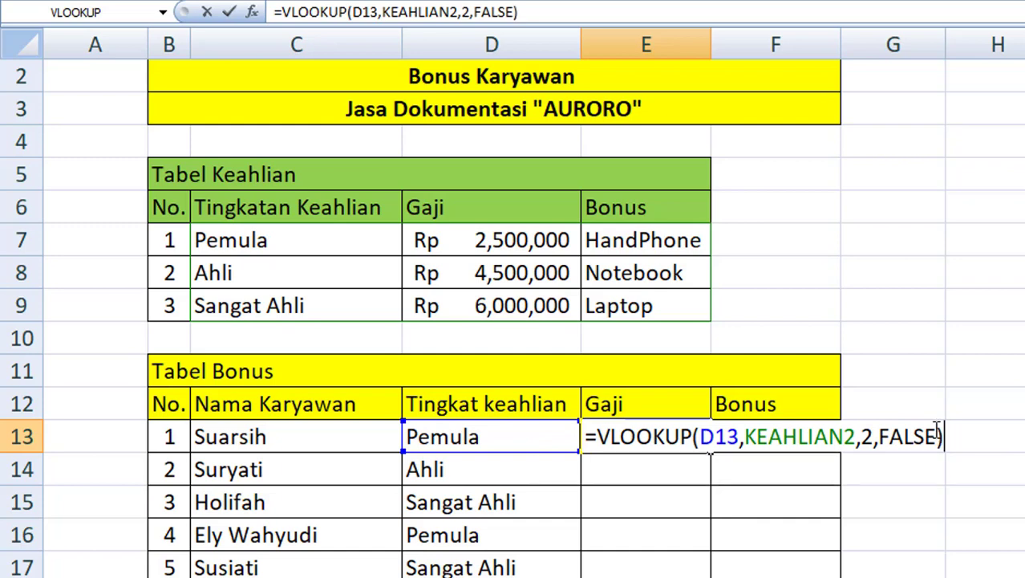
key("Return")
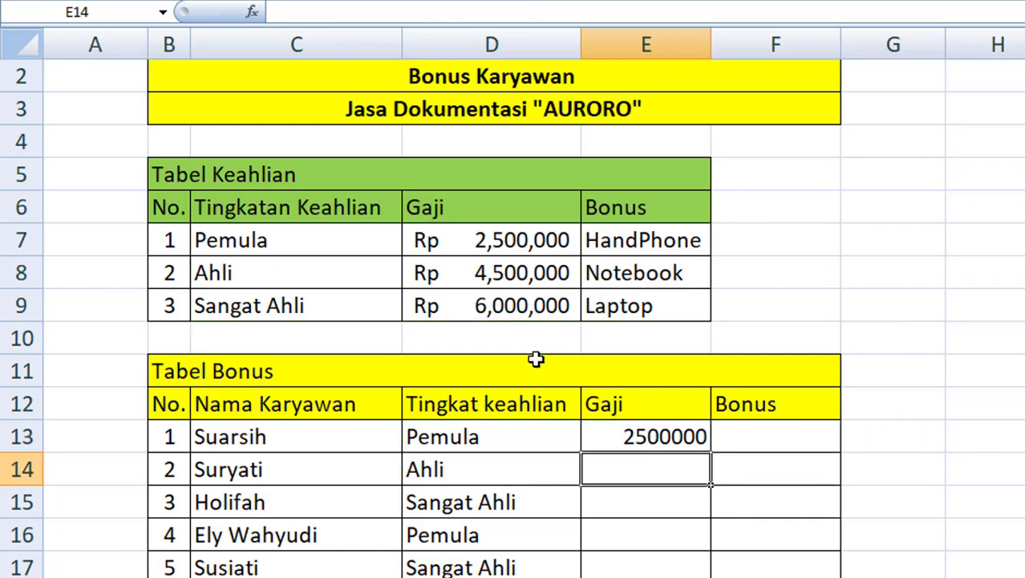
Fill the Gaji formula from E13 down through E17 and check the copied formula in E14
left_click(634, 437)
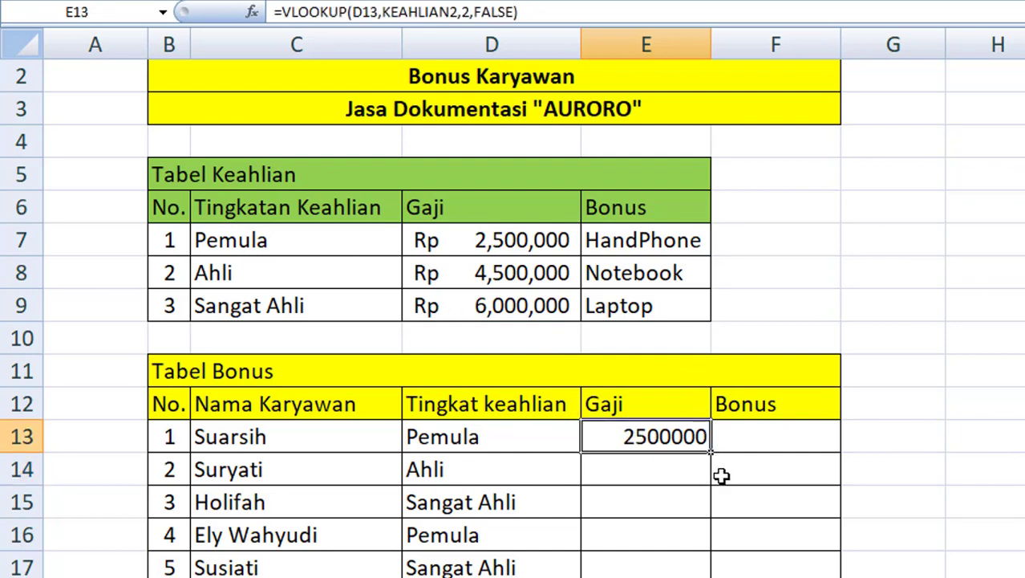
left_click_drag(709, 452, 701, 575)
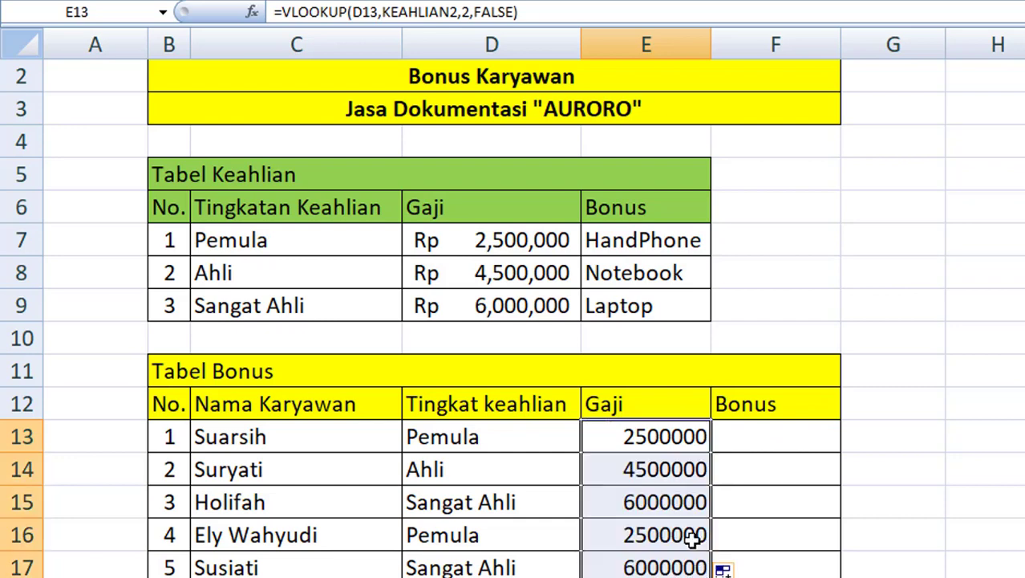
left_click(665, 475)
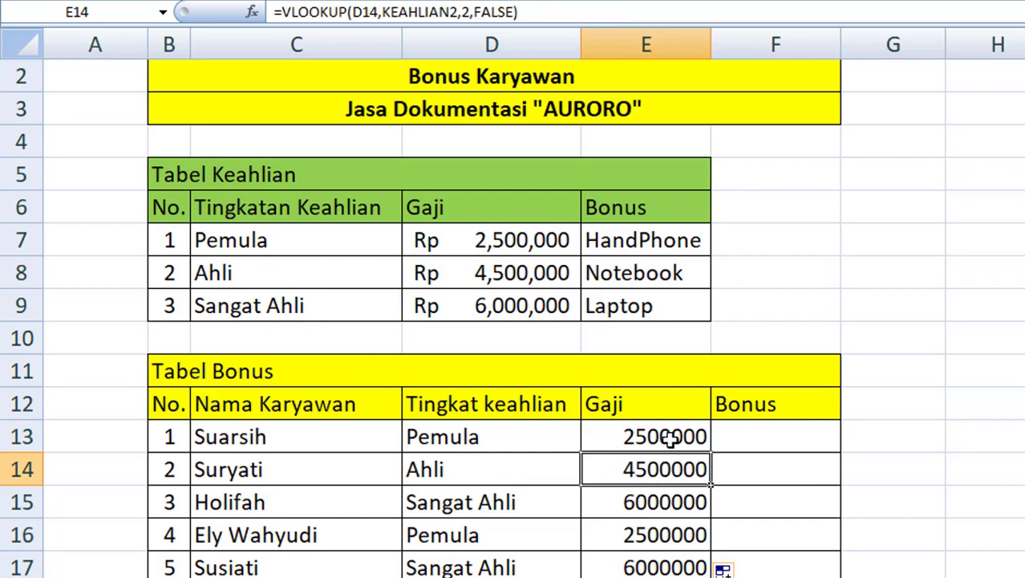
Apply the Accounting number format to the Gaji cells E13:E17
left_click_drag(668, 436, 659, 561)
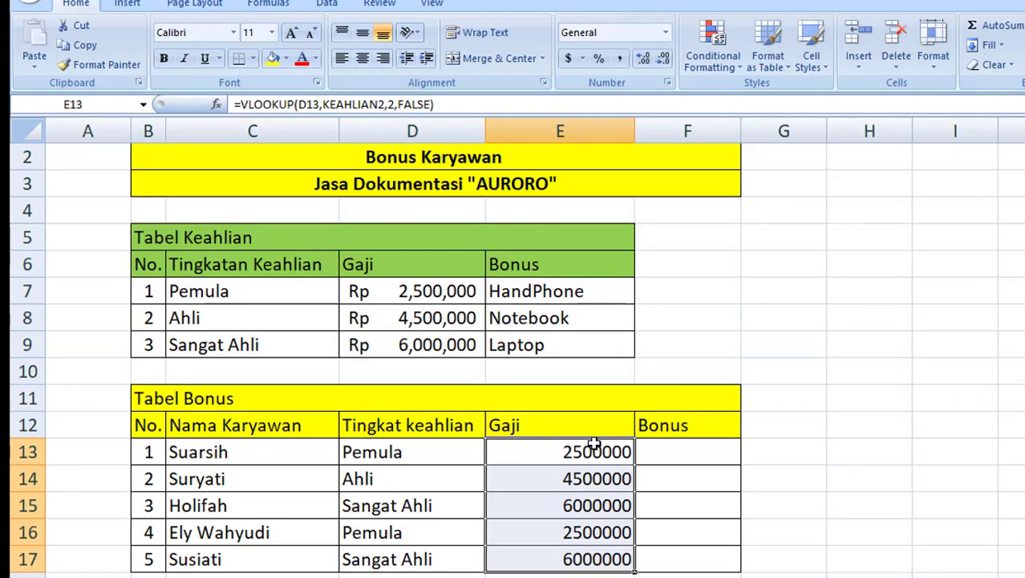
left_click(676, 425)
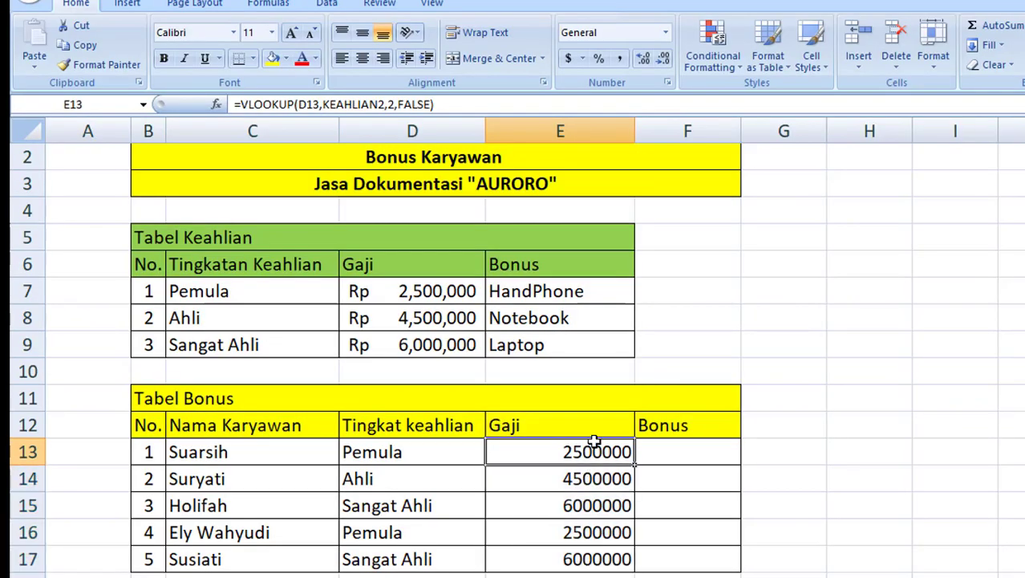
left_click_drag(594, 443, 593, 560)
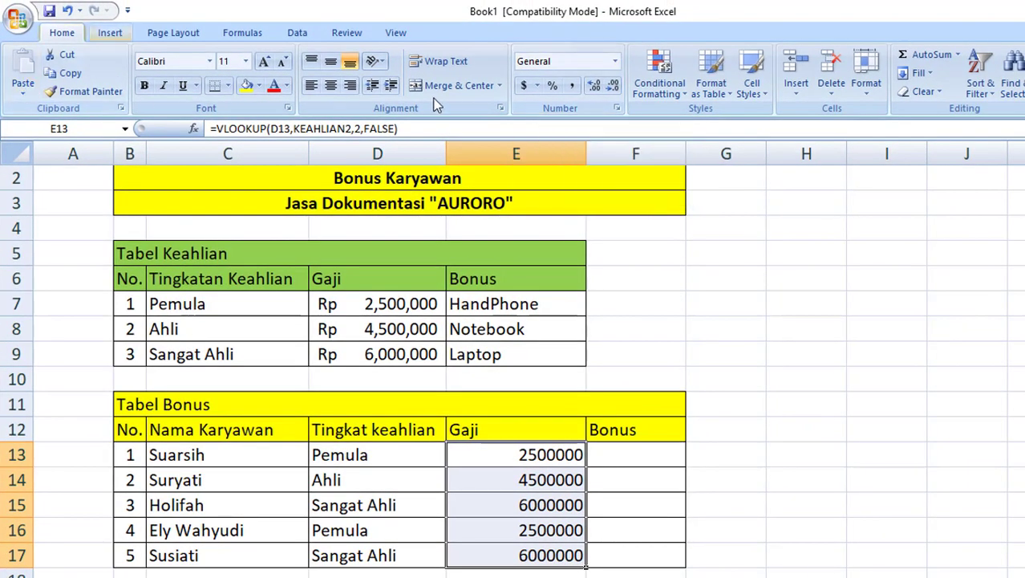
left_click(615, 61)
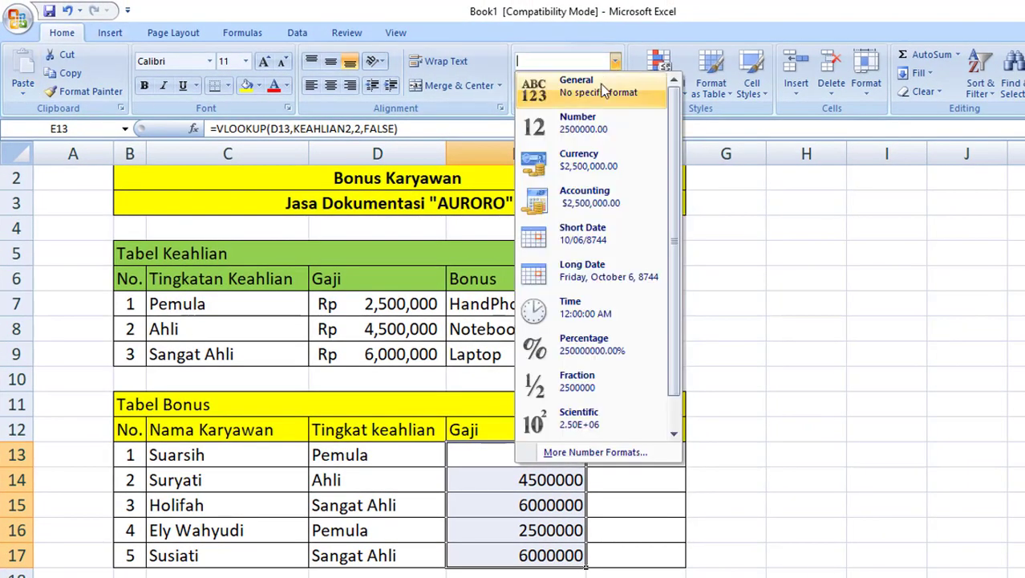
left_click(598, 199)
Set the accounting format of E13:E17 to 0 decimal places with the Rp Indonesian (Indonesia) symbol
right_click(536, 479)
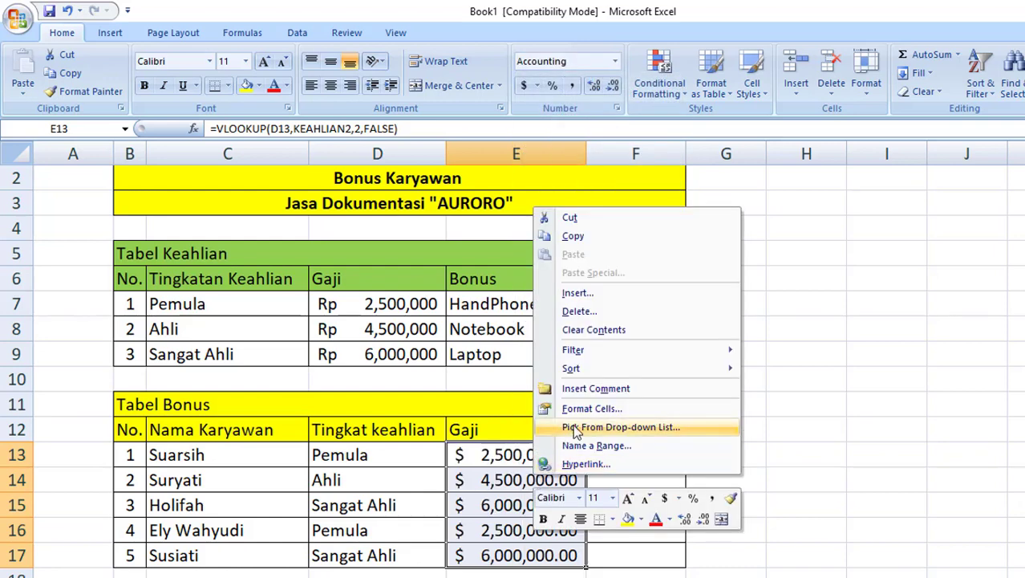
left_click(546, 409)
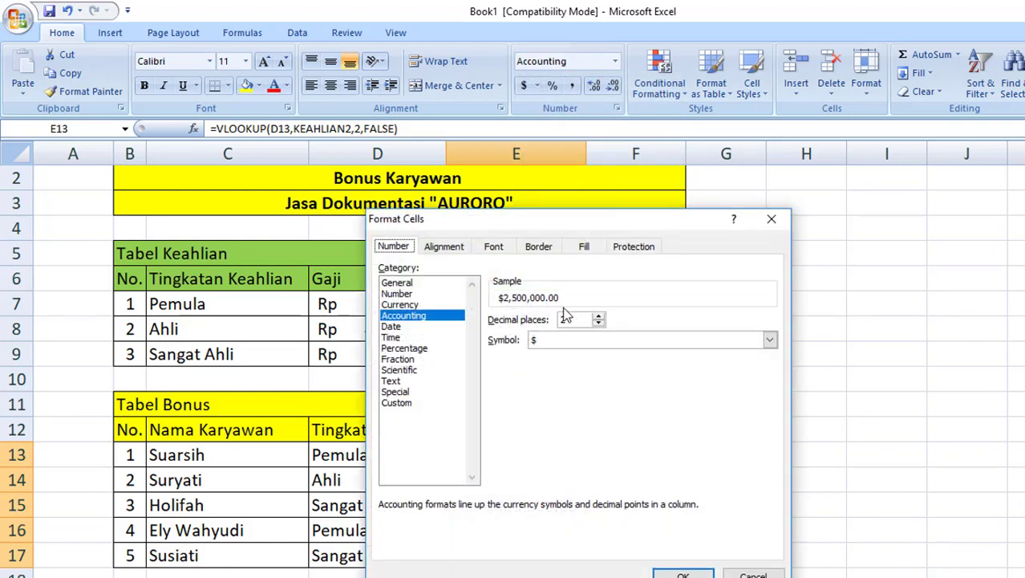
left_click(599, 323)
left_click(598, 323)
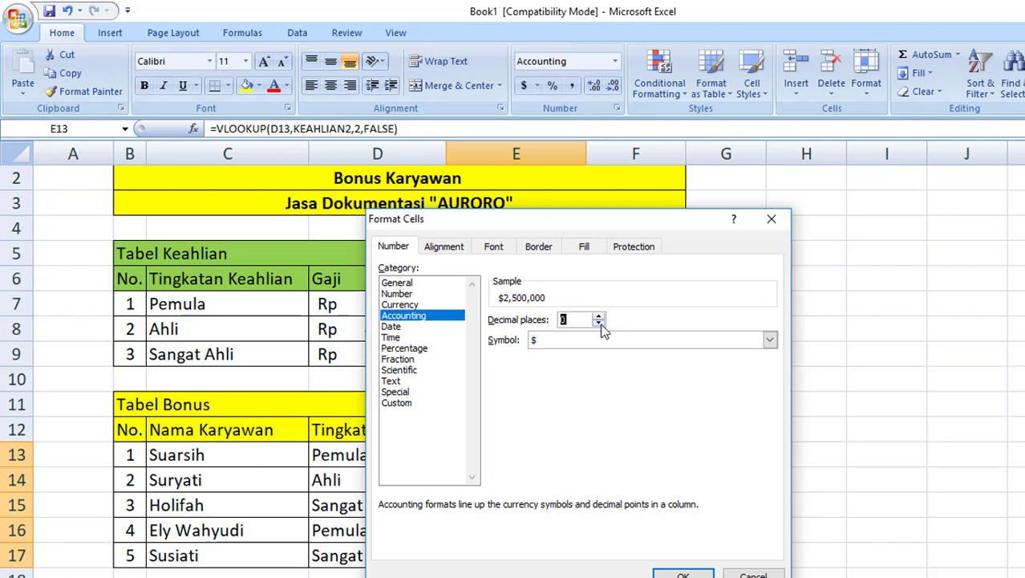
left_click(771, 342)
scroll(662, 396, "down", 5)
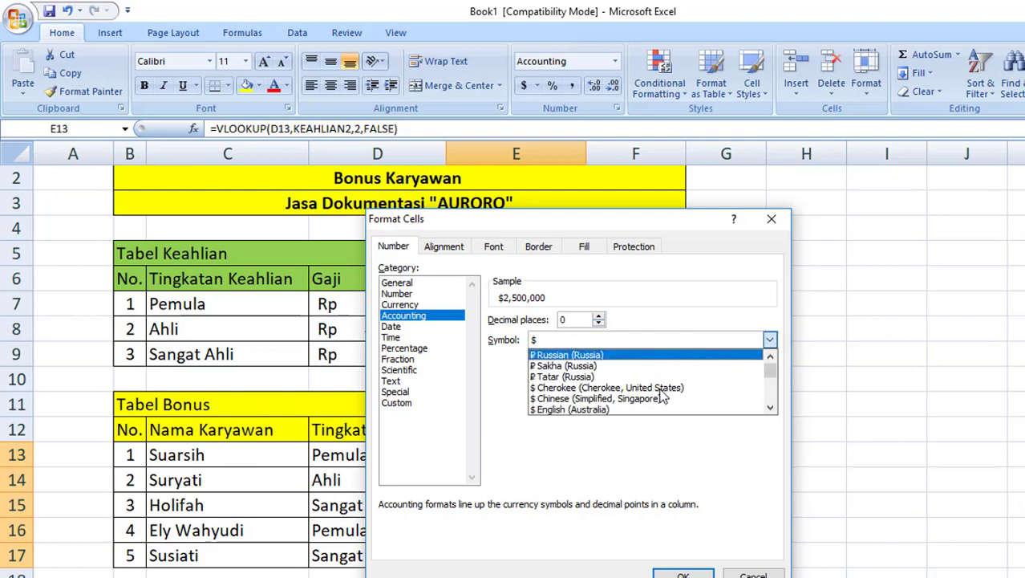
scroll(663, 395, "down", 5)
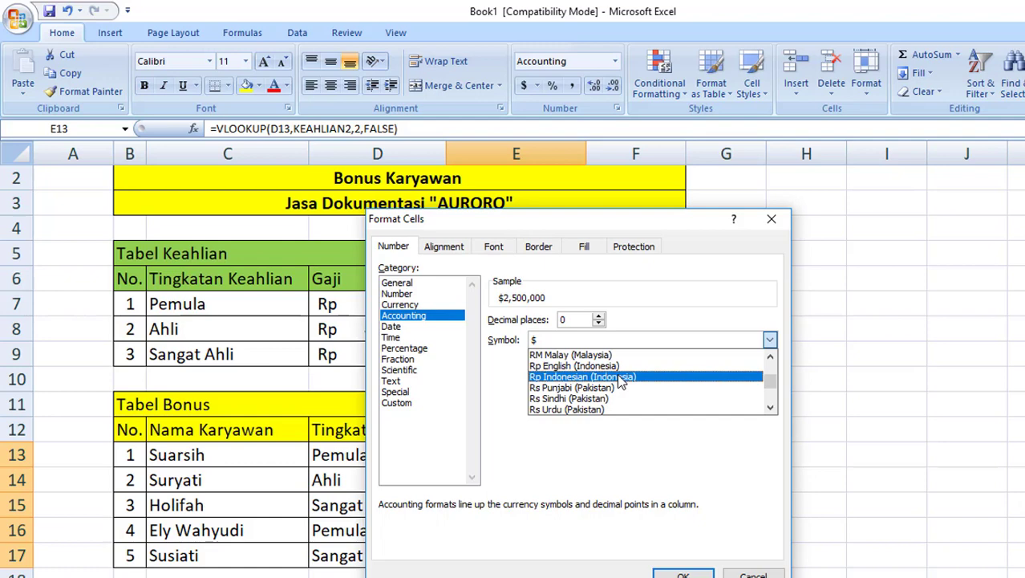
left_click(621, 376)
left_click(683, 575)
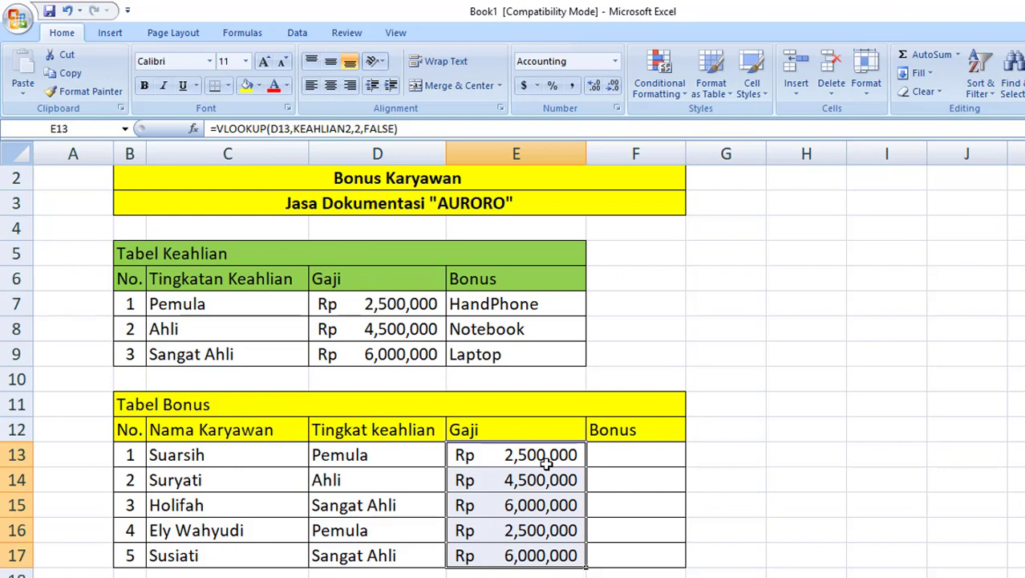
Start a VLOOKUP formula in Bonus cell F13 with D13 as the lookup value and KEAHLIAN2 as the table array
left_click(647, 452)
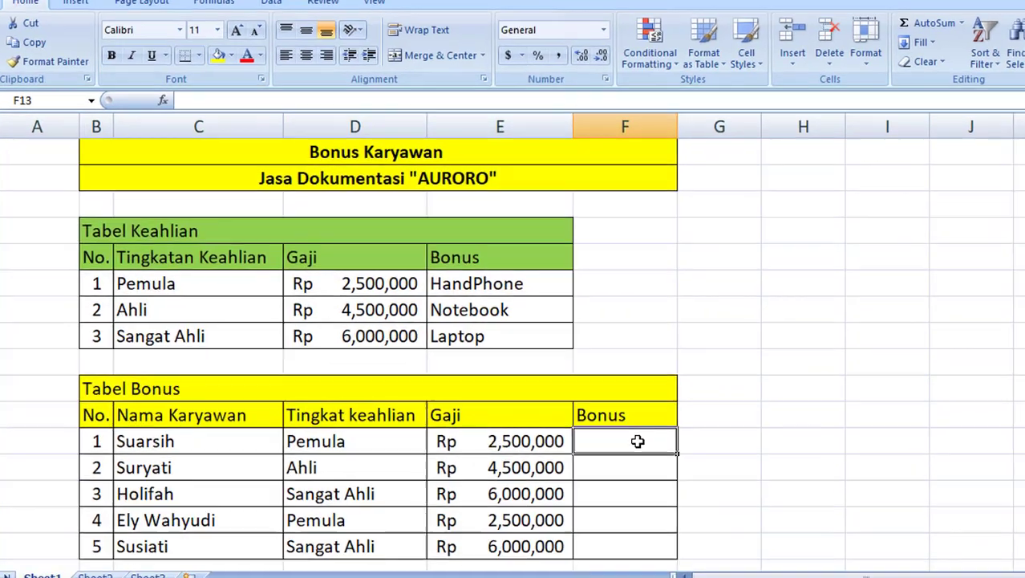
type("=V")
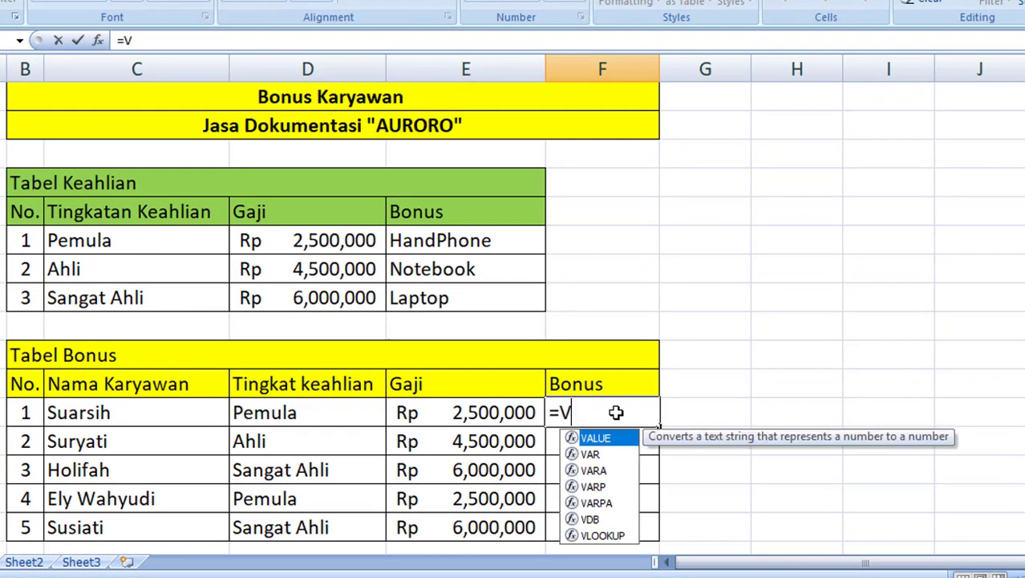
type("LO")
key("Tab")
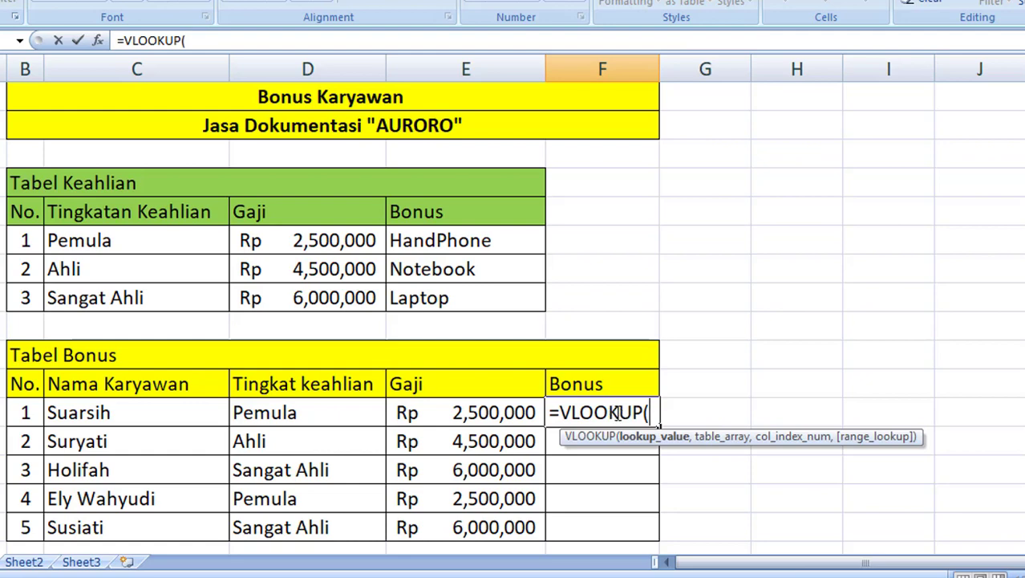
left_click(347, 417)
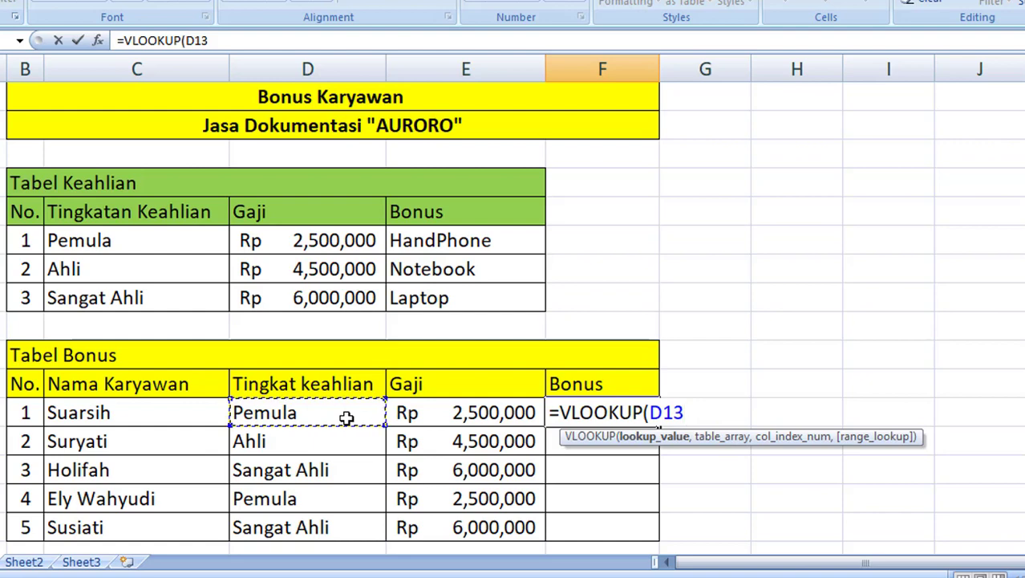
type(",")
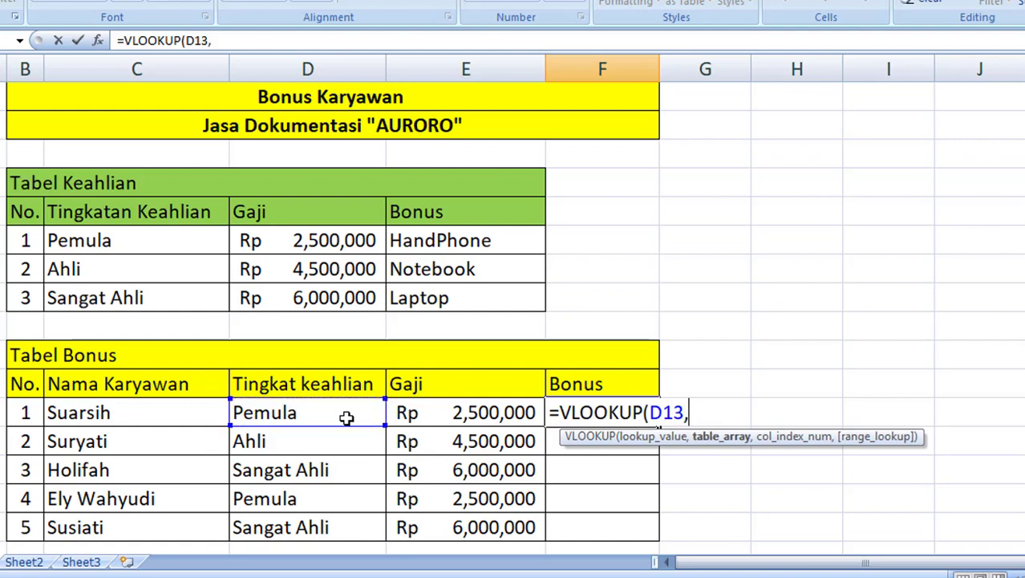
type("KEA")
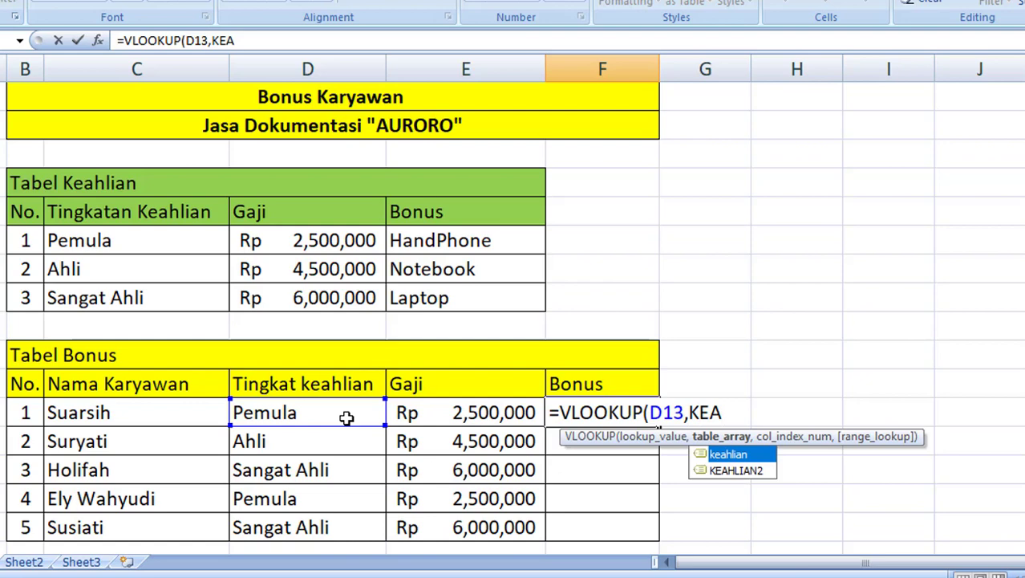
key("Down")
key("Tab")
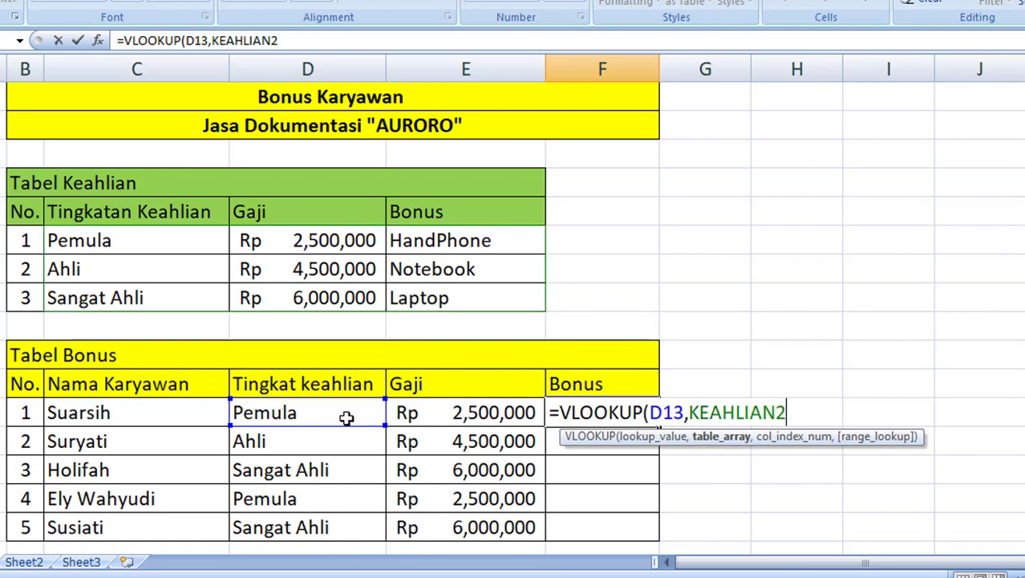
Complete the F13 VLOOKUP formula with column index 3 and FALSE for an exact match
type(",")
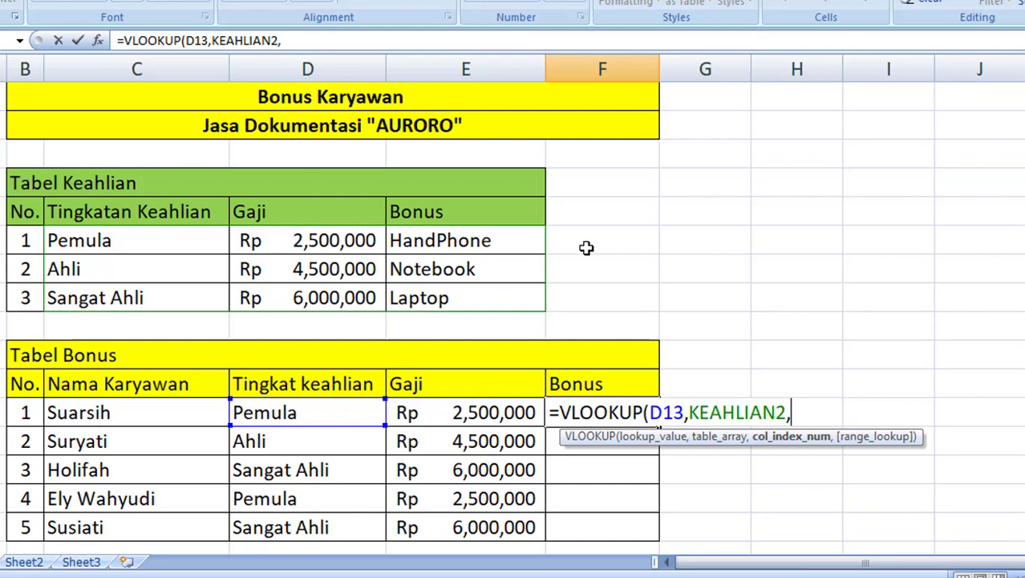
type("3,FA")
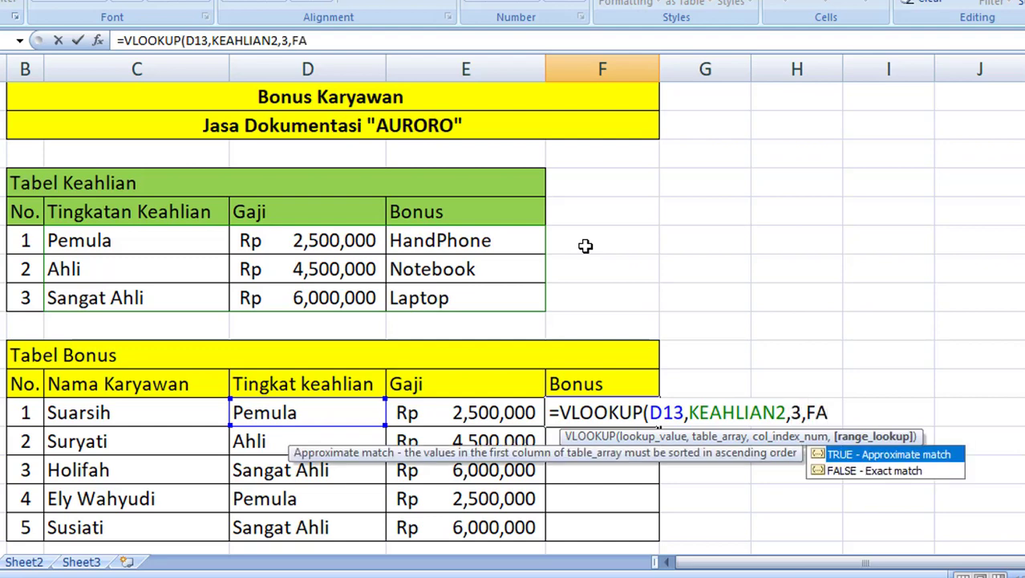
key("Down")
key("Tab")
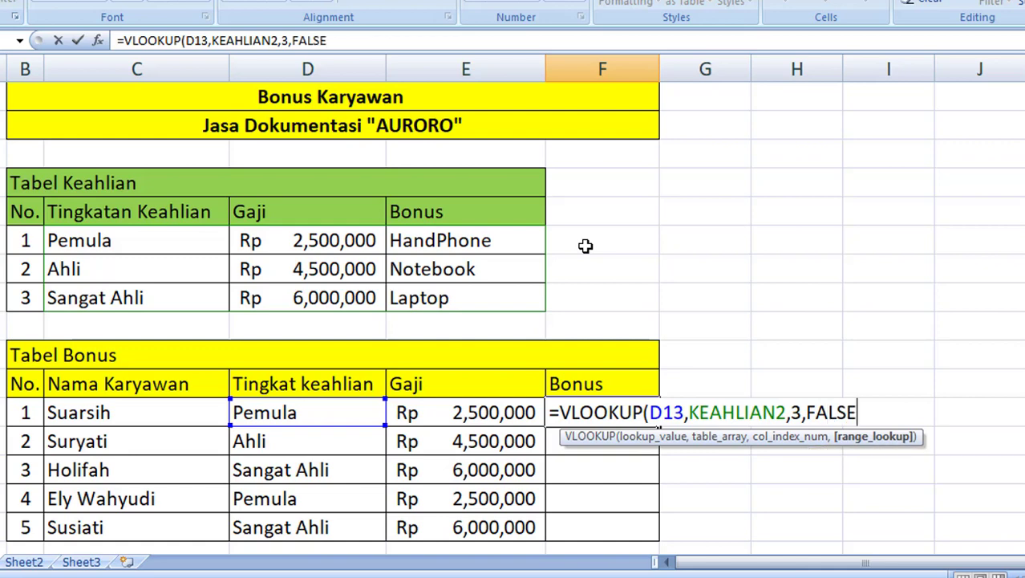
type(")")
key("Return")
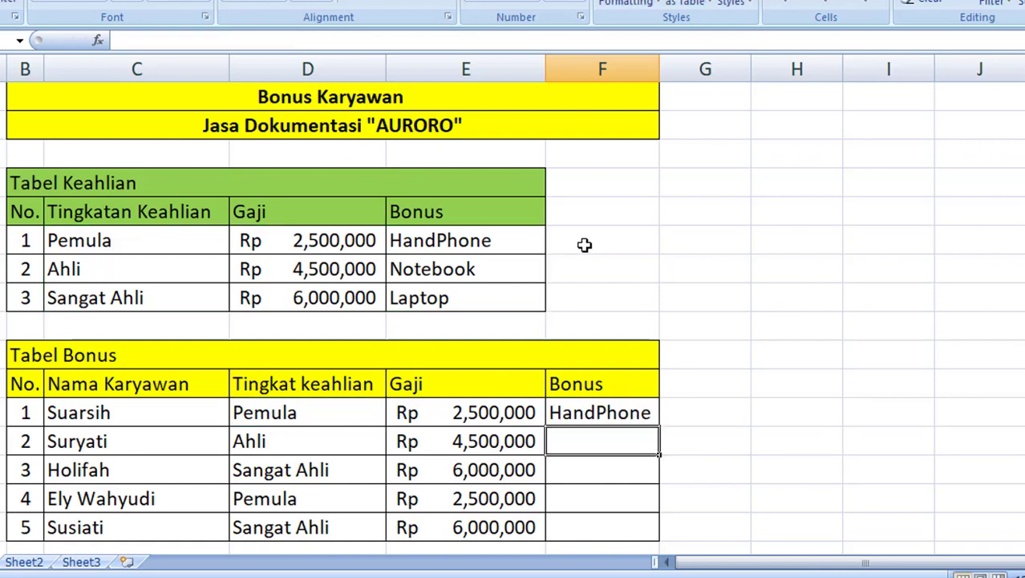
Copy the VLOOKUP formula in Bonus cell F13 down through F17
left_click(642, 413)
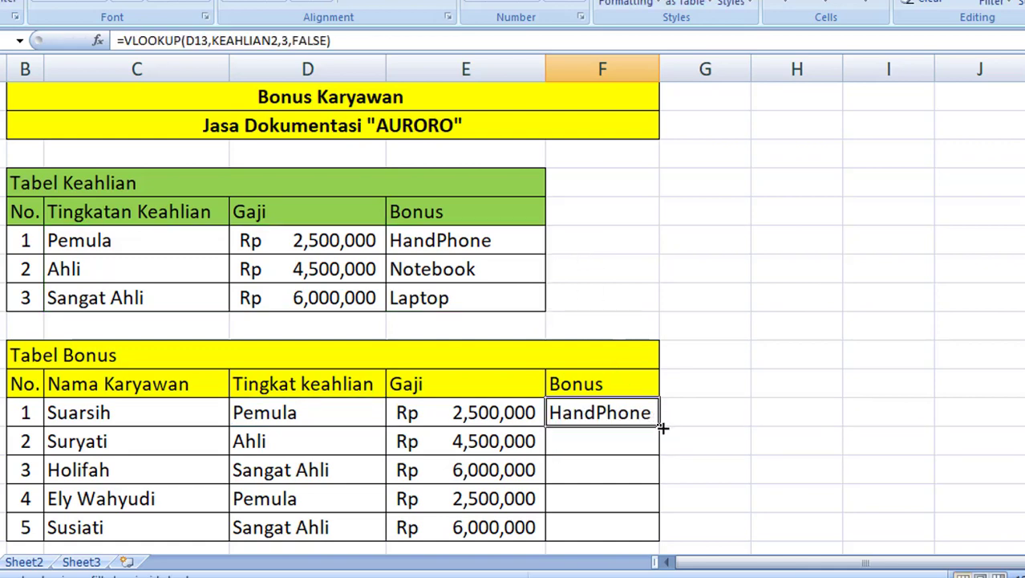
left_click_drag(660, 426, 649, 535)
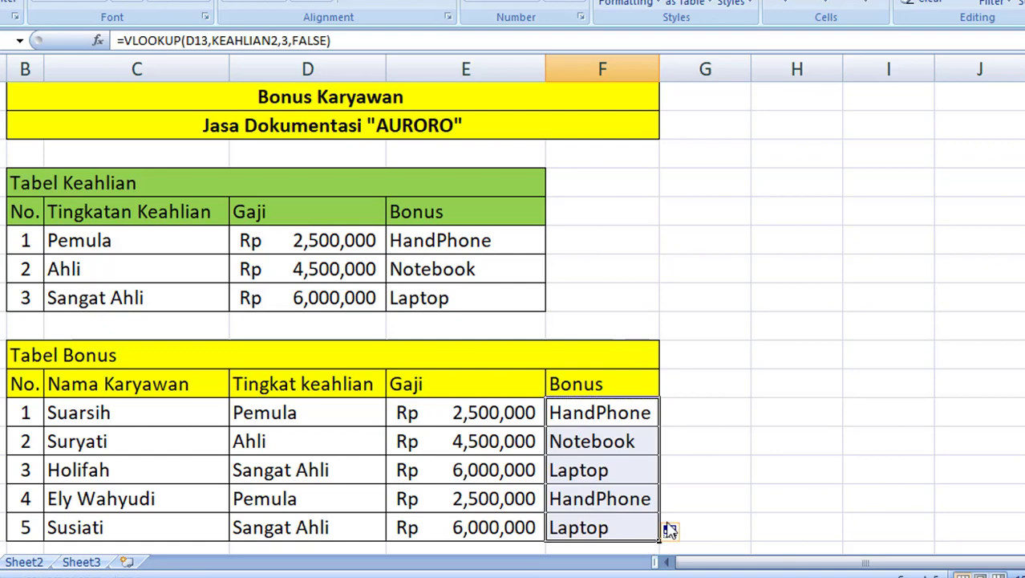
Change the first employee's skill level in D13 to Ahli using the cell's list of allowed values
left_click(303, 410)
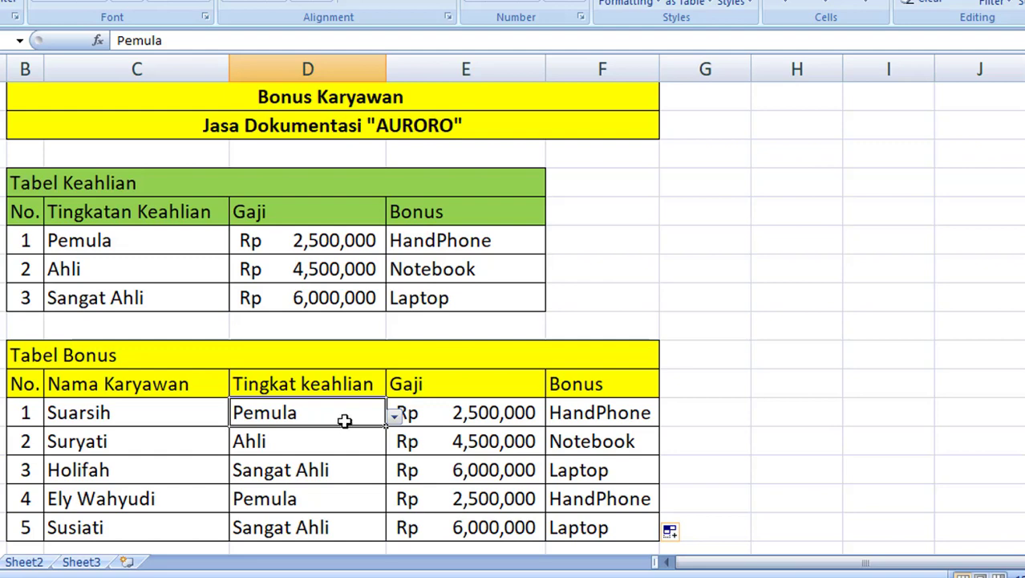
left_click(394, 416)
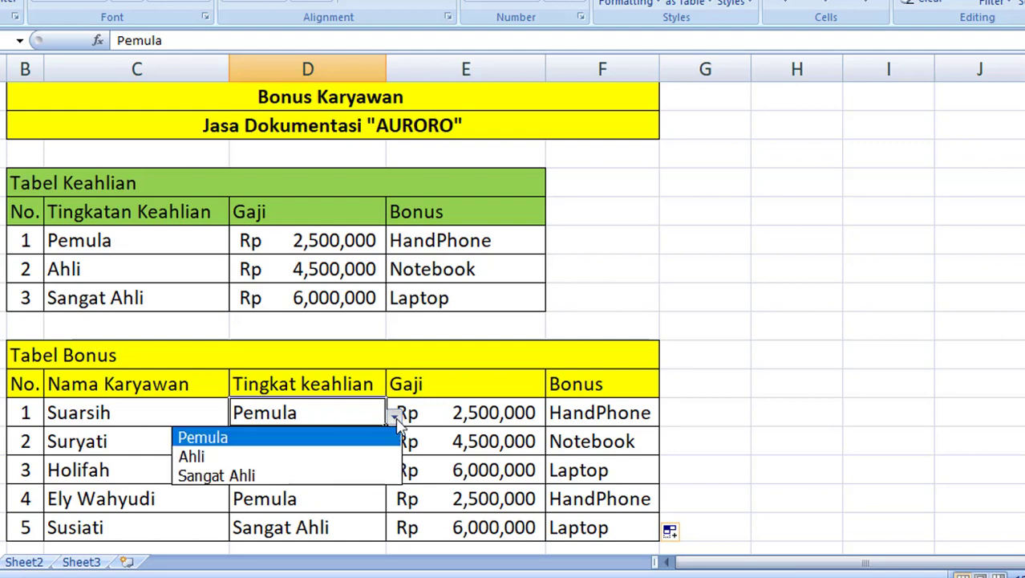
left_click(243, 458)
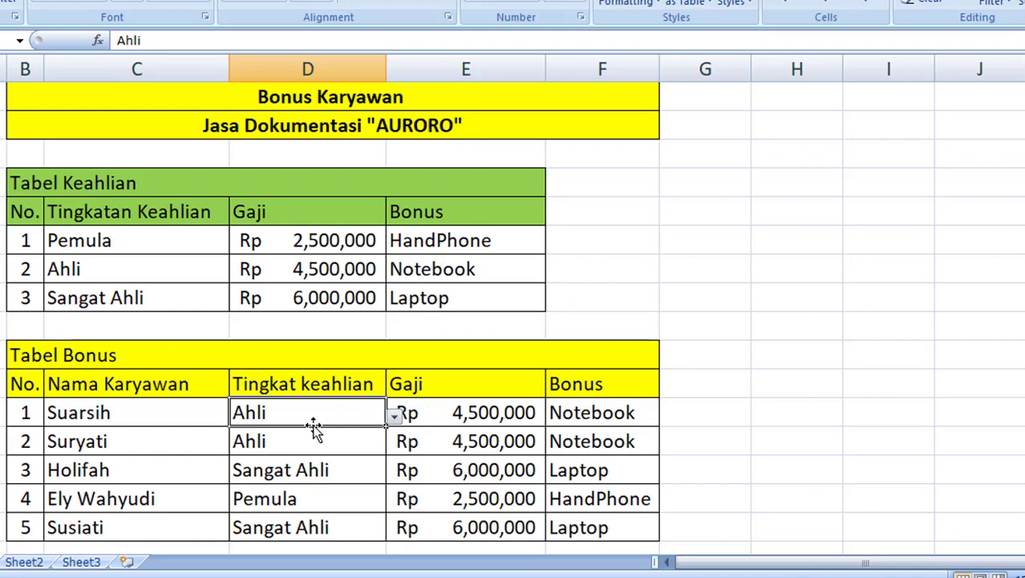
left_click(156, 413)
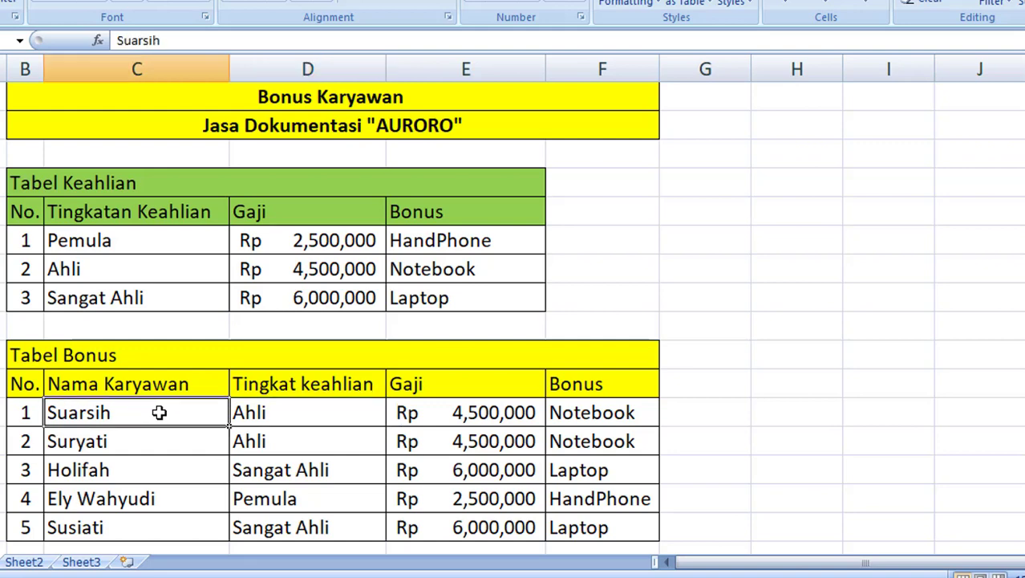
left_click(251, 413)
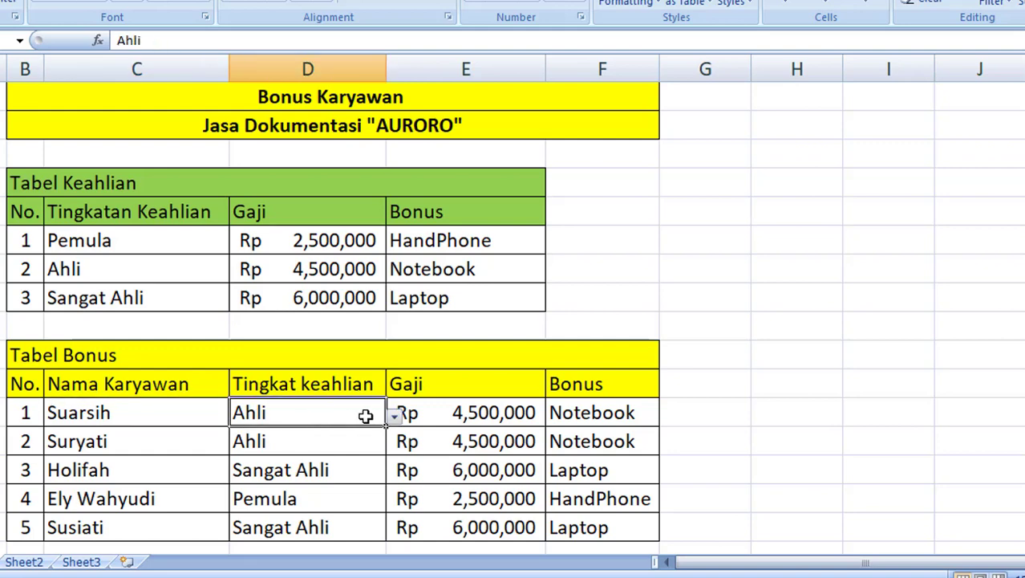
Change the skill levels of the second and third employees to Sangat Ahli in D14 and Pemula in D15
left_click(365, 443)
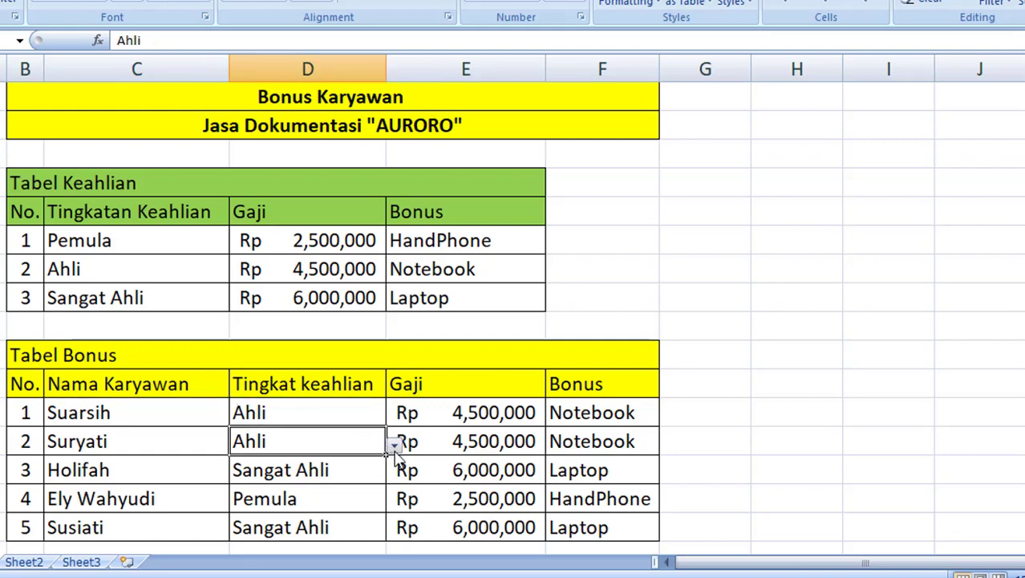
left_click(394, 445)
left_click(302, 505)
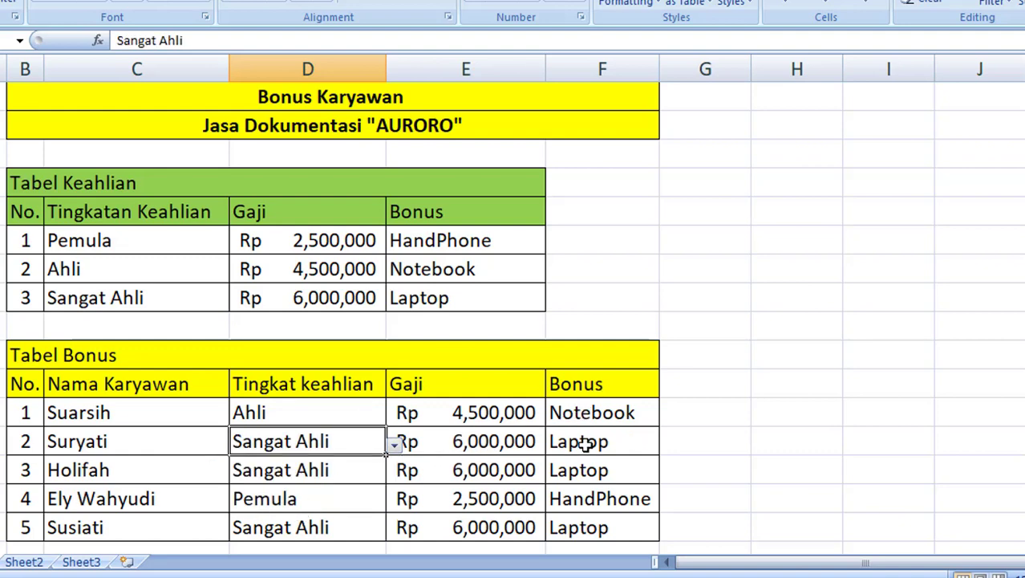
left_click(335, 478)
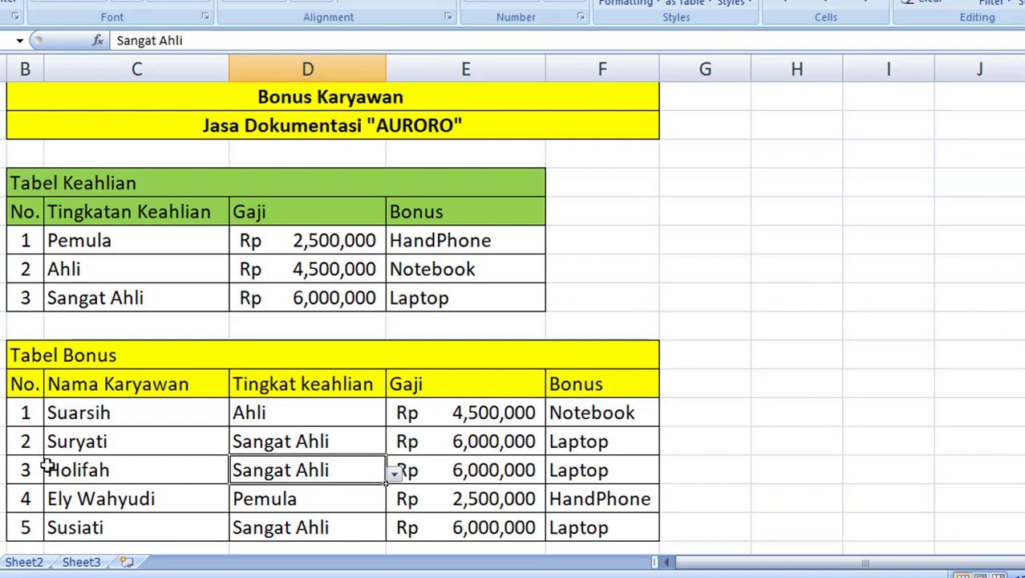
left_click(395, 474)
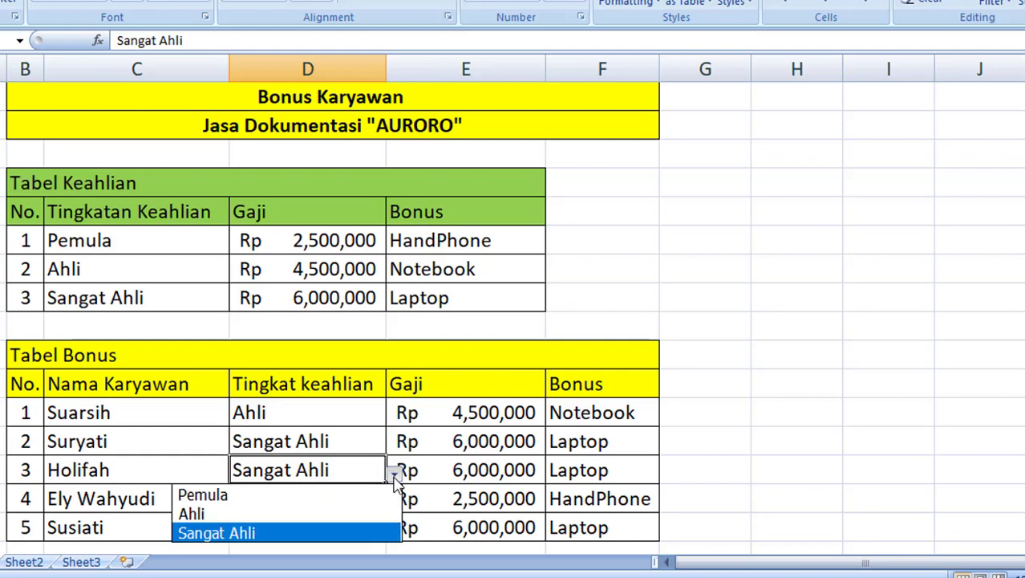
left_click(340, 505)
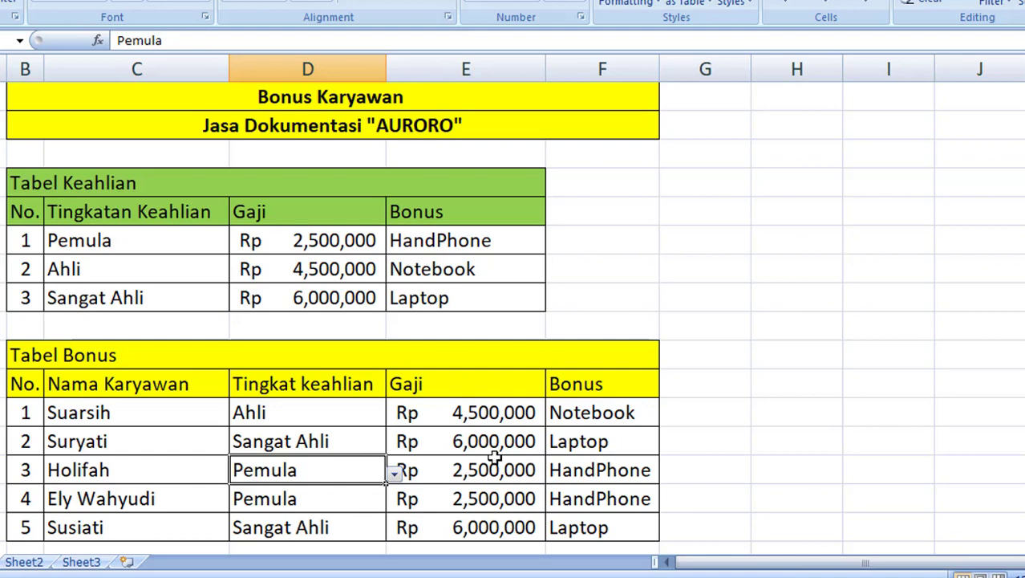
left_click(890, 388)
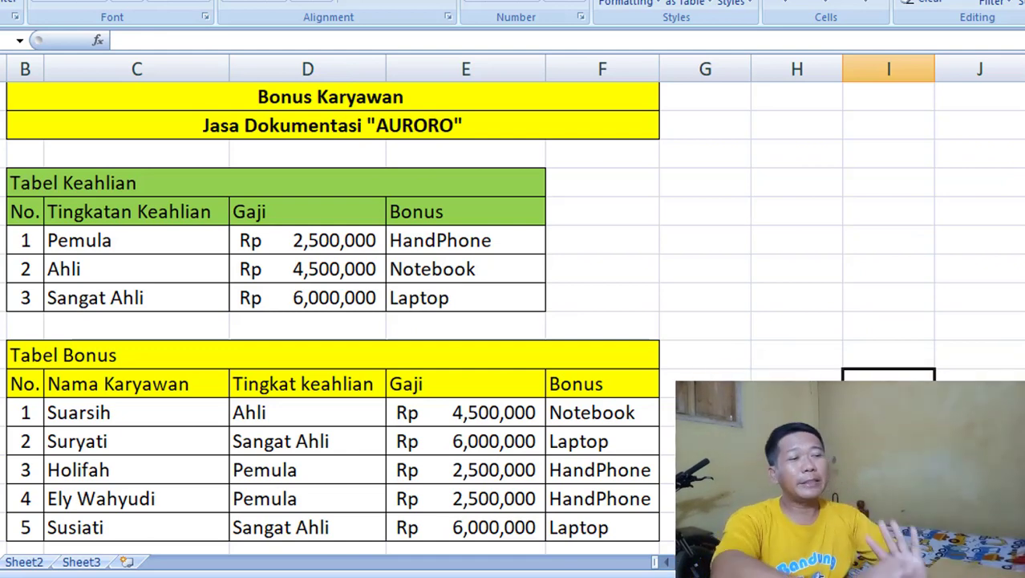